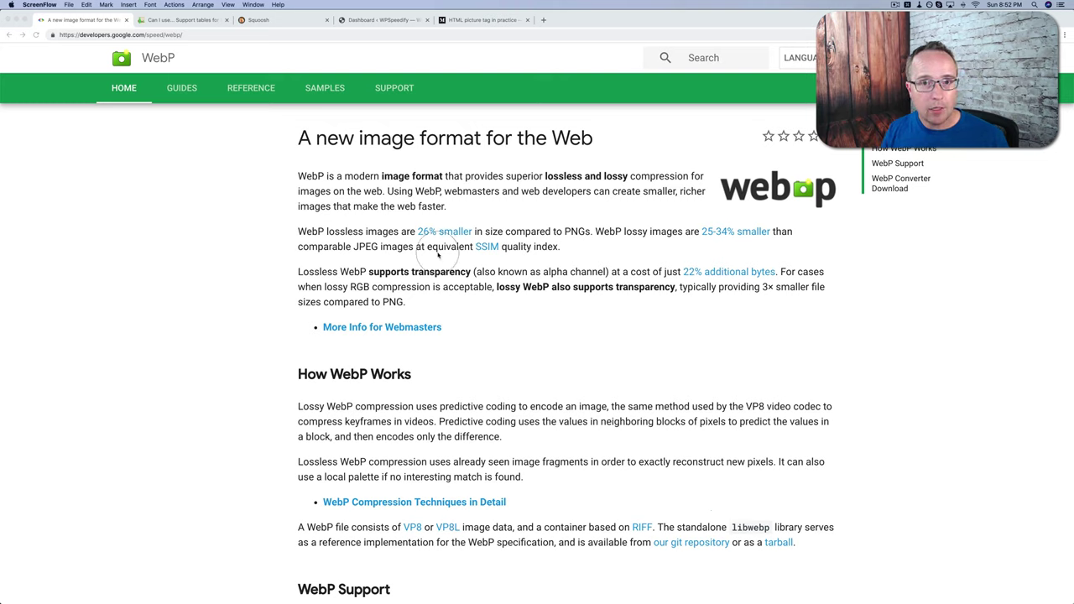
Read through the WebP overview page, covering compression savings, how the format works, support and the converter download
{"action": "scroll", "coordinate": [438, 254], "scroll_direction": "down", "scroll_amount": 5}
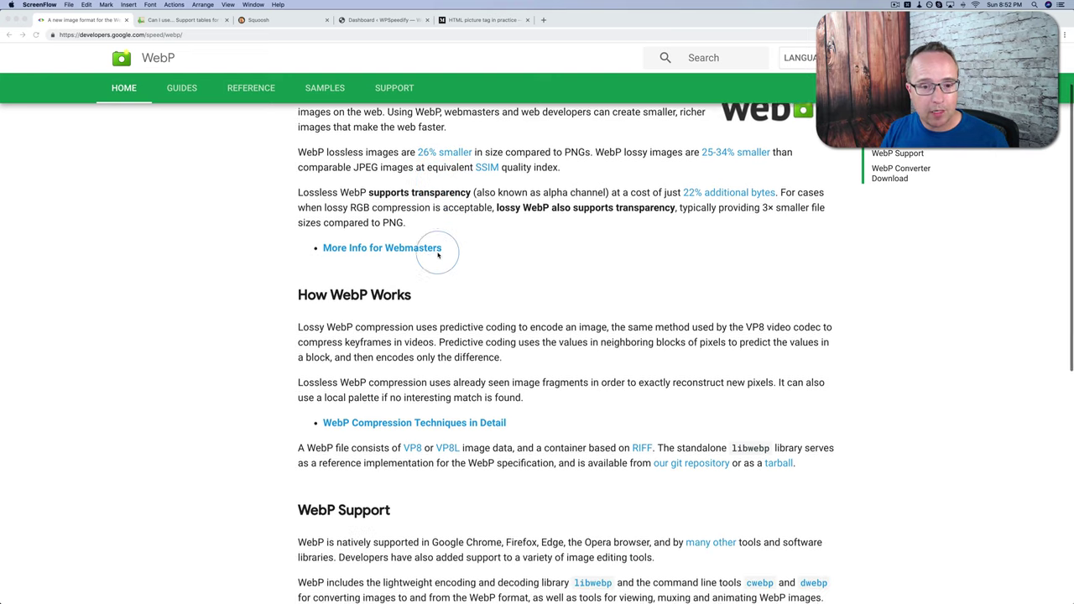
{"action": "scroll", "coordinate": [438, 254], "scroll_direction": "down", "scroll_amount": 5}
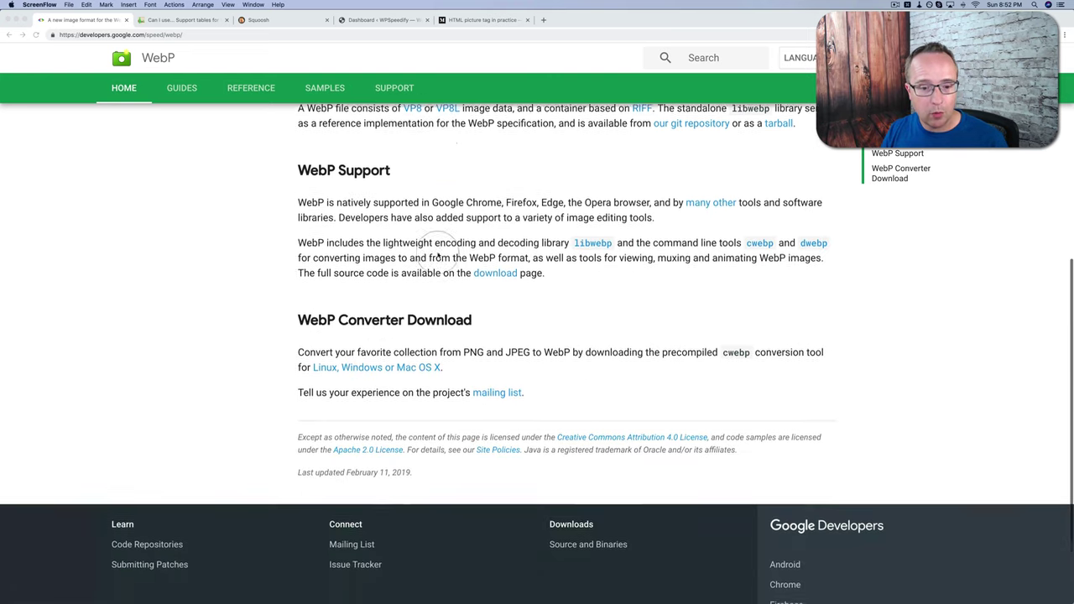
{"action": "scroll", "coordinate": [437, 256], "scroll_direction": "up", "scroll_amount": 3}
{"action": "scroll", "coordinate": [437, 254], "scroll_direction": "up", "scroll_amount": 5}
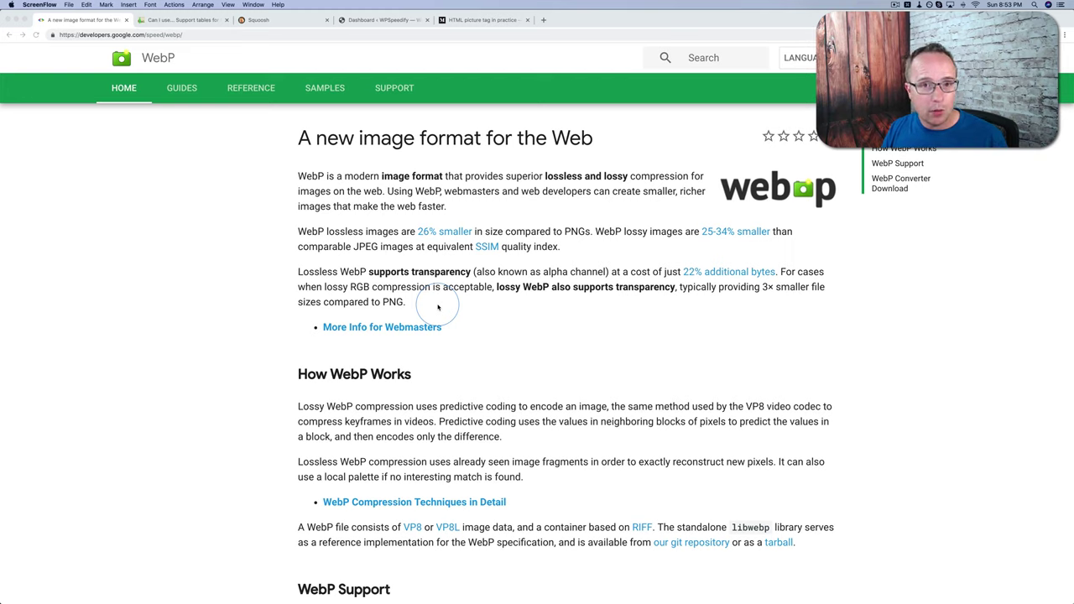
Review the WebP image format support table on Can I use across all desktop and mobile browsers
{"action": "left_click", "coordinate": [177, 24]}
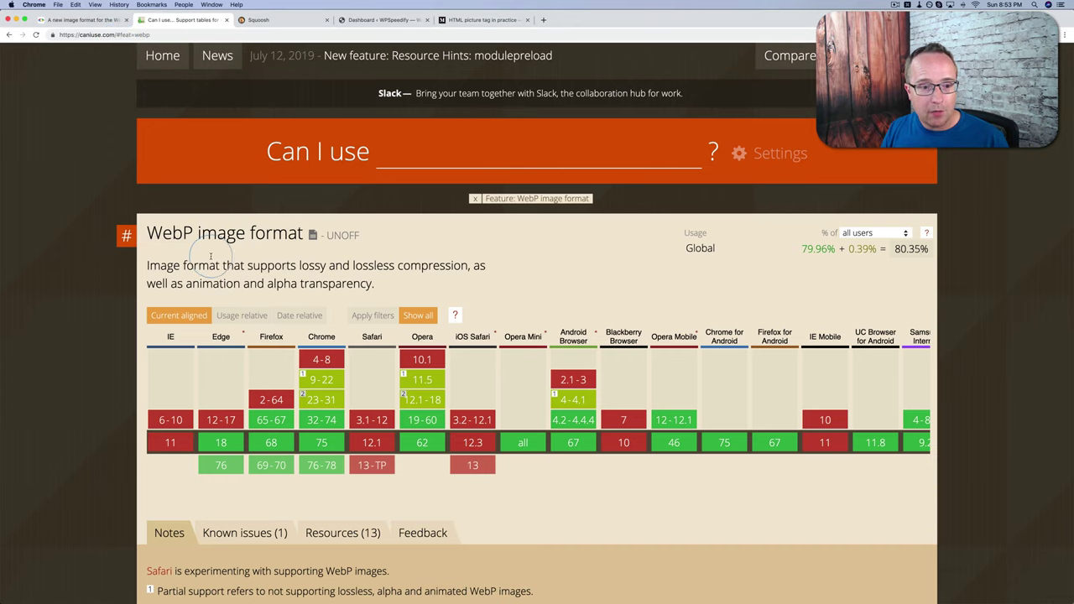
{"action": "scroll", "coordinate": [120, 314], "scroll_direction": "down", "scroll_amount": 2}
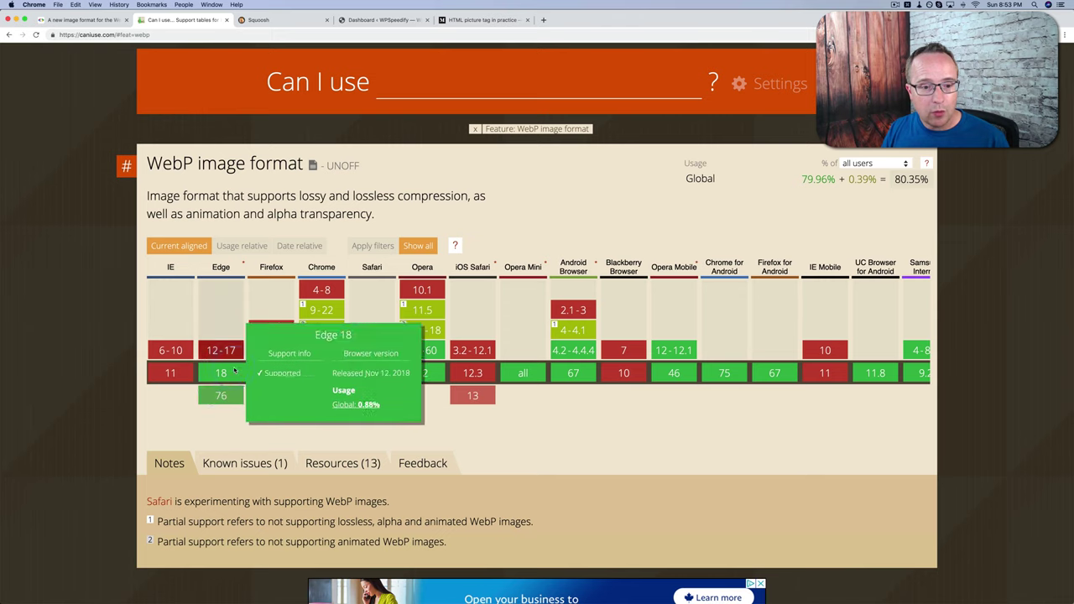
{"action": "mouse_move", "coordinate": [270, 398]}
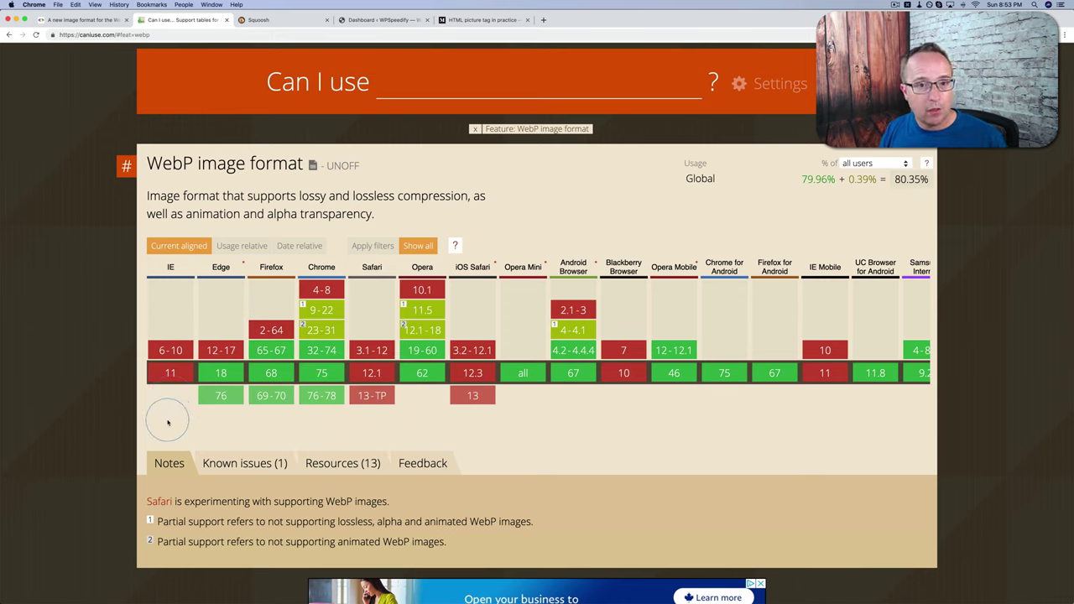
{"action": "mouse_move", "coordinate": [373, 406]}
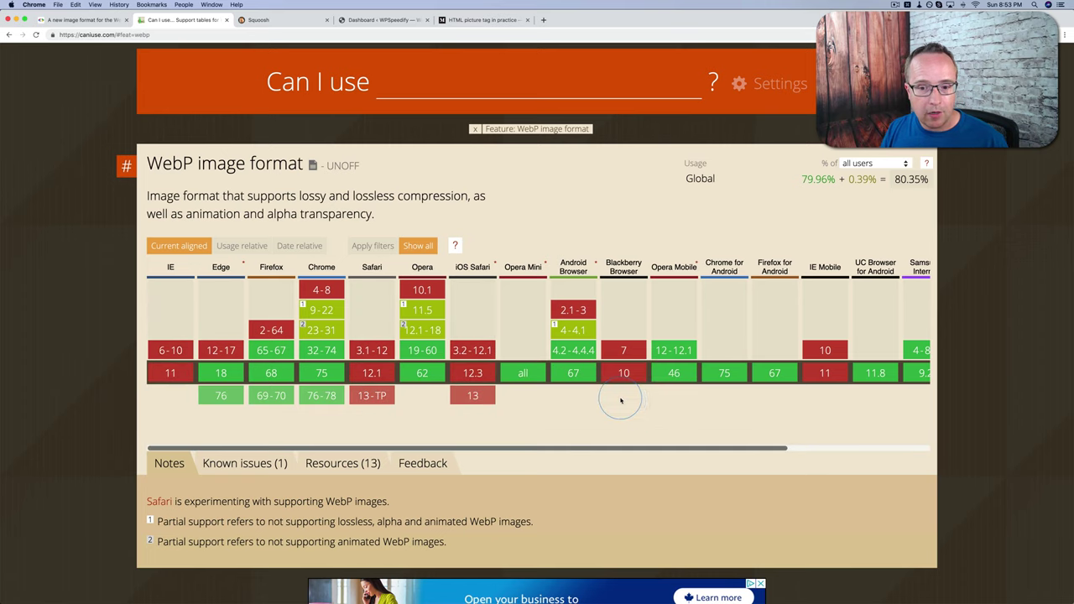
{"action": "scroll", "coordinate": [628, 393], "scroll_direction": "right", "scroll_amount": 5}
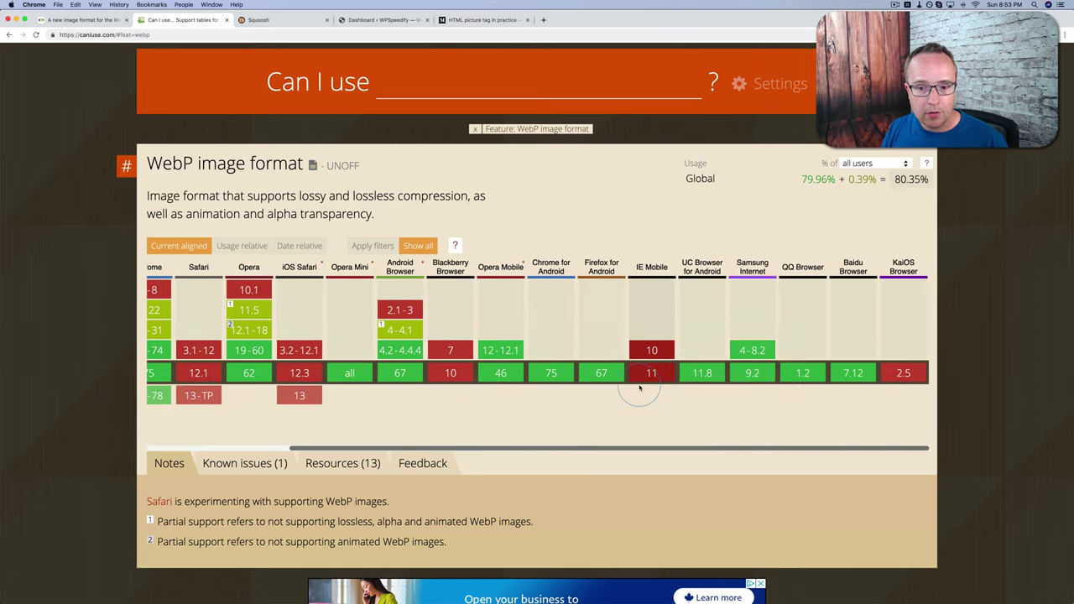
{"action": "mouse_move", "coordinate": [905, 374]}
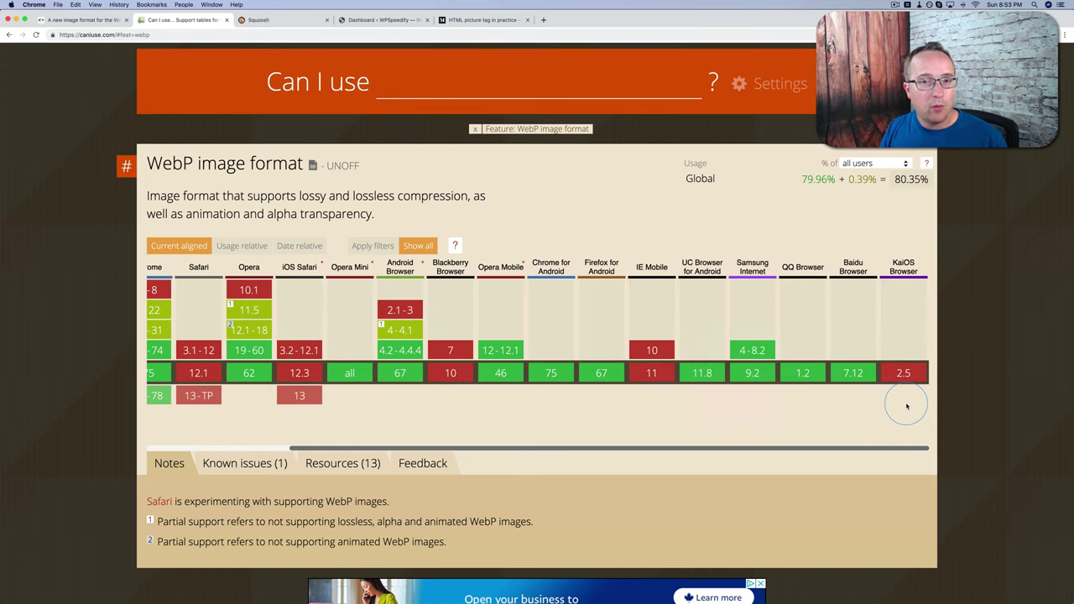
{"action": "scroll", "coordinate": [906, 407], "scroll_direction": "left", "scroll_amount": 5}
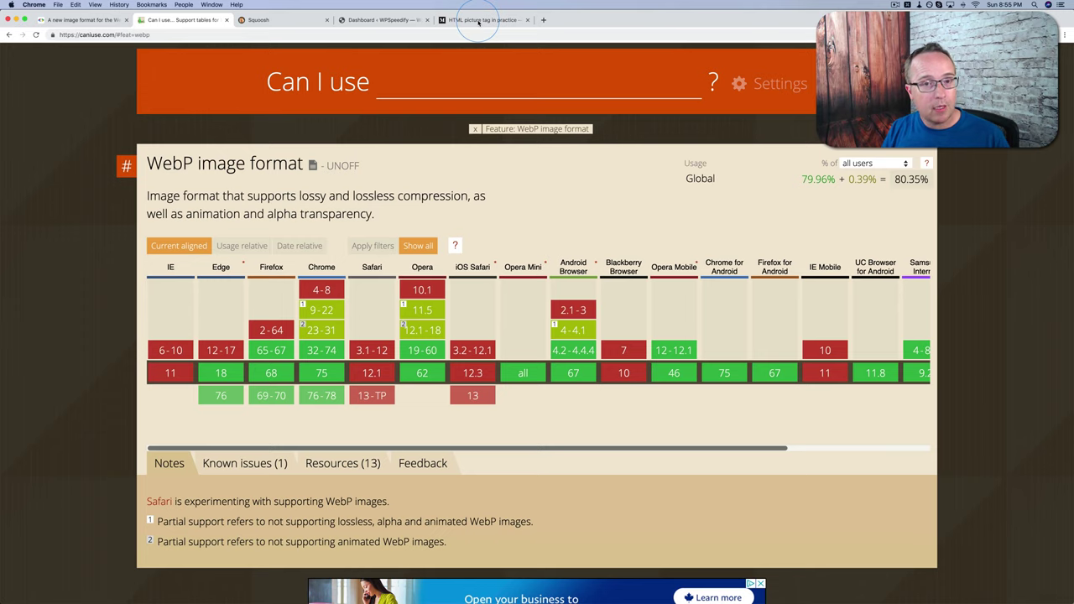
Open the HTML picture tag article beside the Can I use page and examine the WebP and PNG source lines in its code example
{"action": "left_click_drag", "start_coordinate": [479, 23], "coordinate": [412, 379]}
{"action": "left_click", "coordinate": [370, 335]}
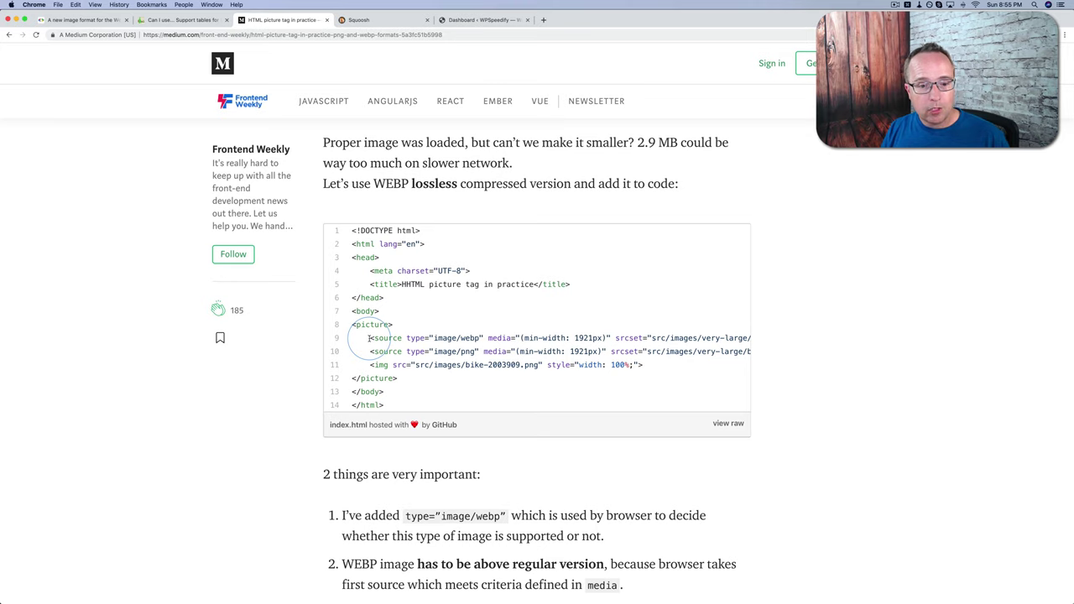
{"action": "left_click_drag", "start_coordinate": [369, 337], "coordinate": [686, 335]}
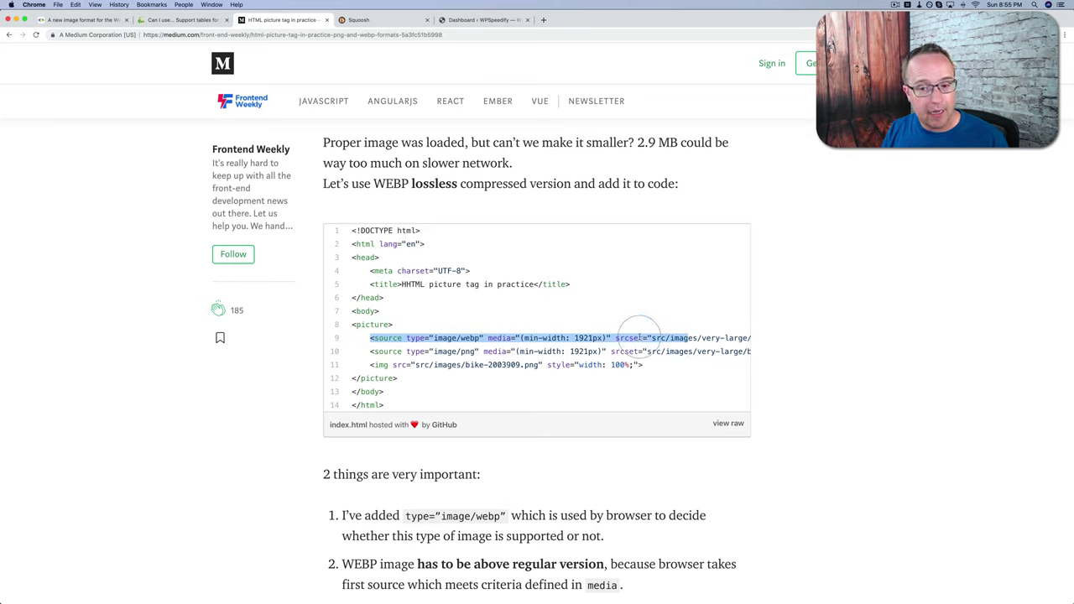
{"action": "left_click_drag", "start_coordinate": [367, 351], "coordinate": [661, 351]}
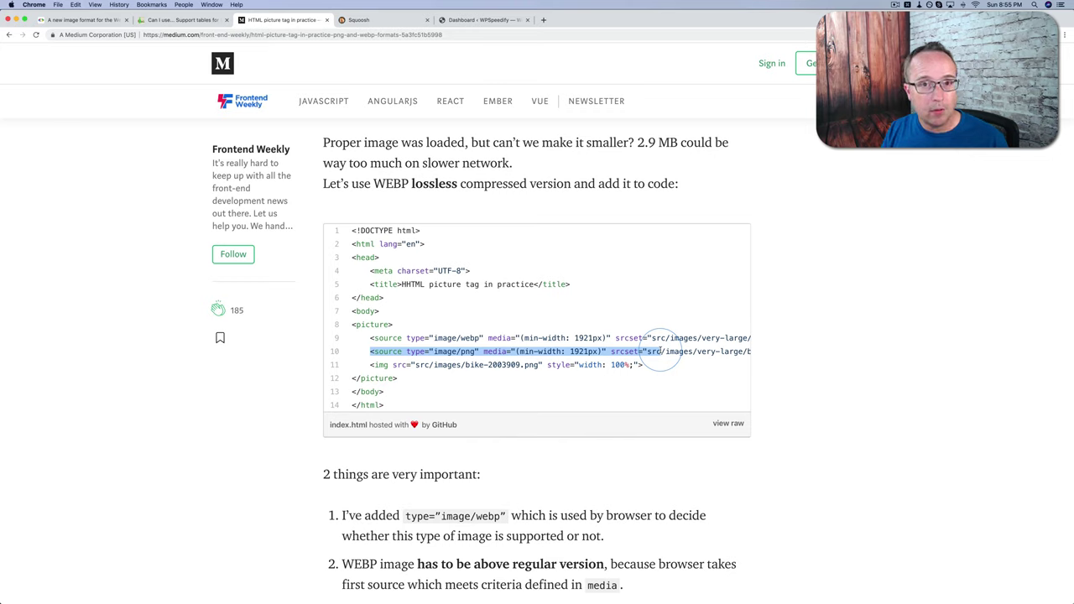
{"action": "left_click", "coordinate": [424, 367]}
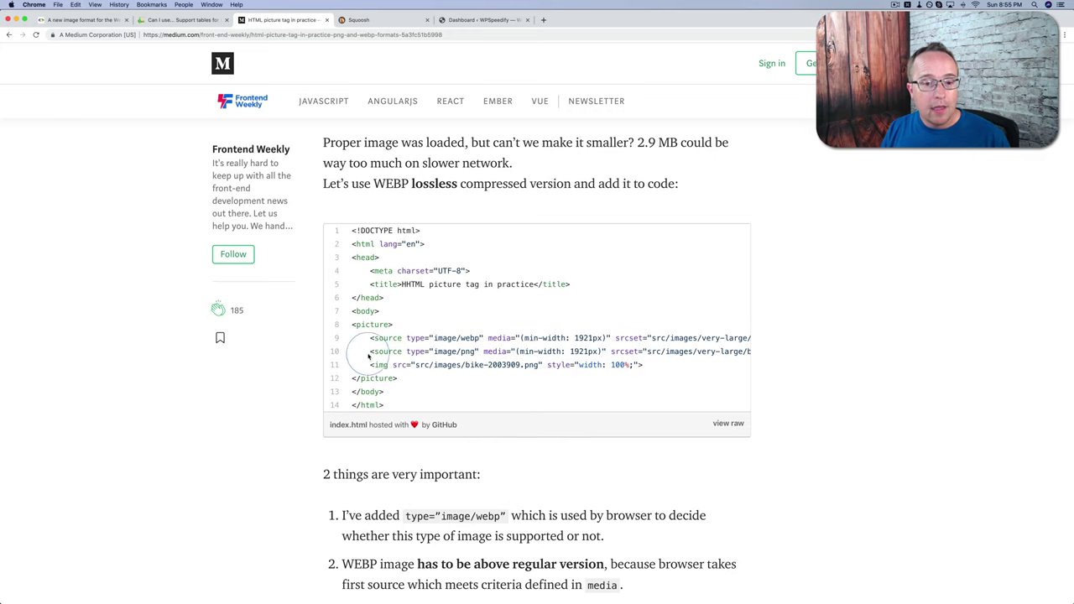
{"action": "left_click_drag", "start_coordinate": [371, 337], "coordinate": [514, 351]}
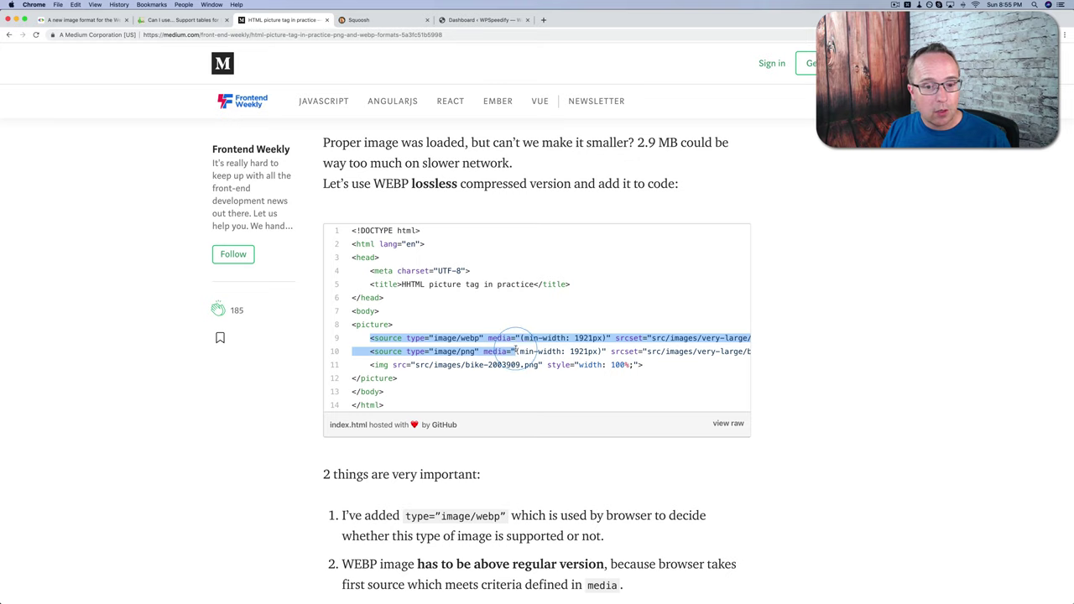
Examine the type and srcset file extension of the webp and png sources, then highlight the whole picture element
{"action": "double_click", "coordinate": [470, 337]}
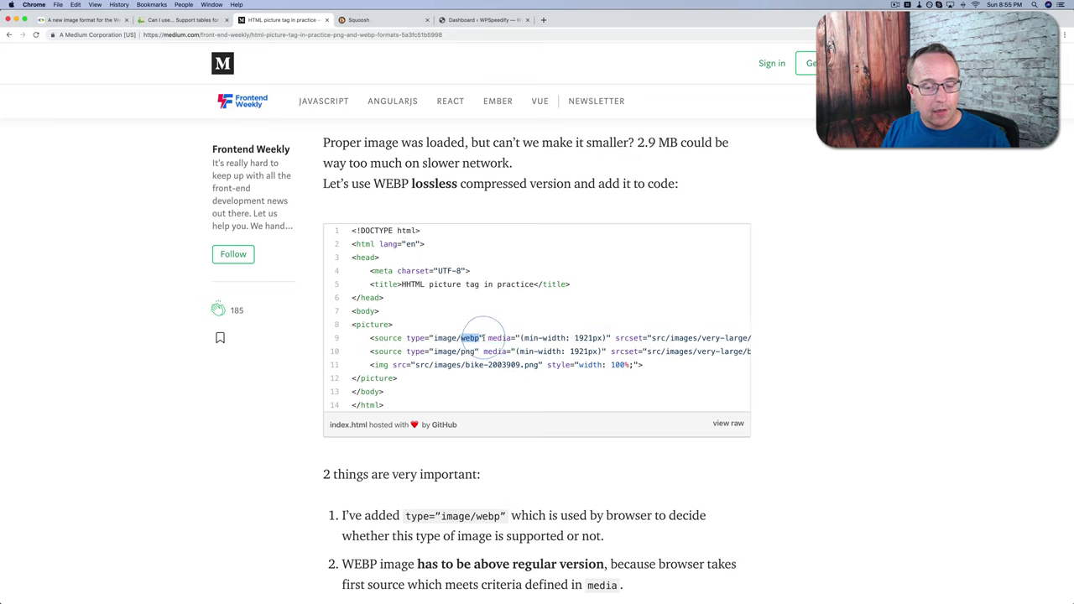
{"action": "scroll", "coordinate": [482, 337], "scroll_direction": "right", "scroll_amount": 3}
{"action": "double_click", "coordinate": [726, 337]}
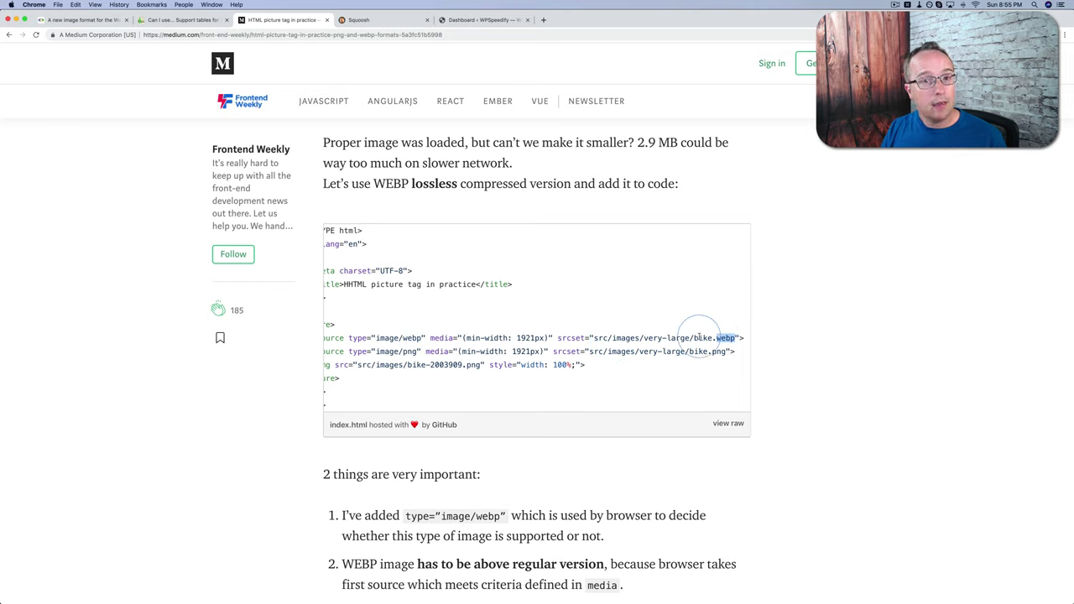
{"action": "scroll", "coordinate": [655, 340], "scroll_direction": "left", "scroll_amount": 3}
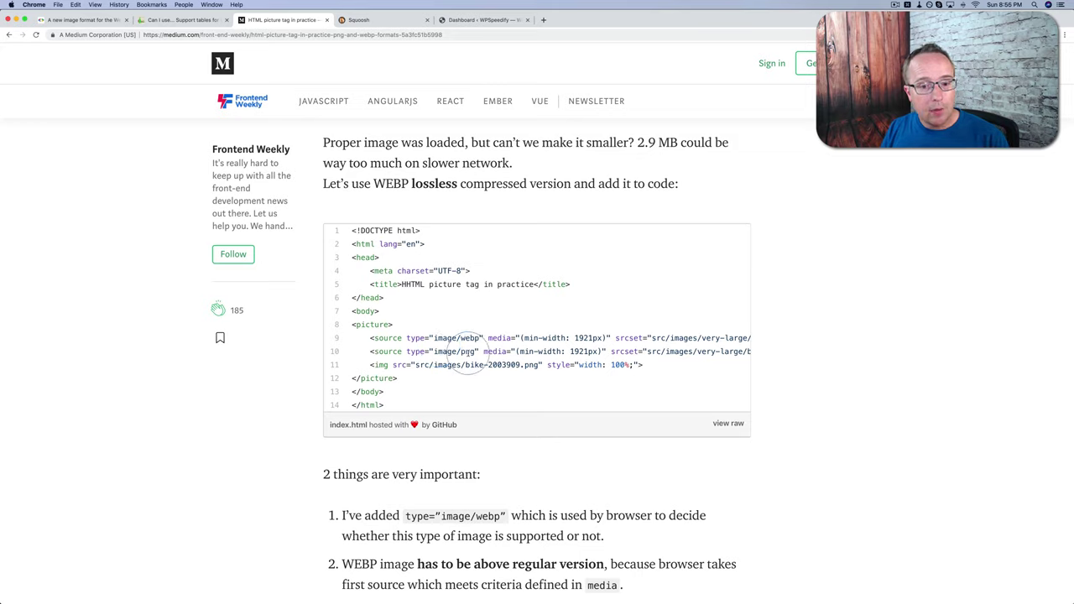
{"action": "double_click", "coordinate": [467, 351]}
{"action": "scroll", "coordinate": [518, 352], "scroll_direction": "right", "scroll_amount": 2}
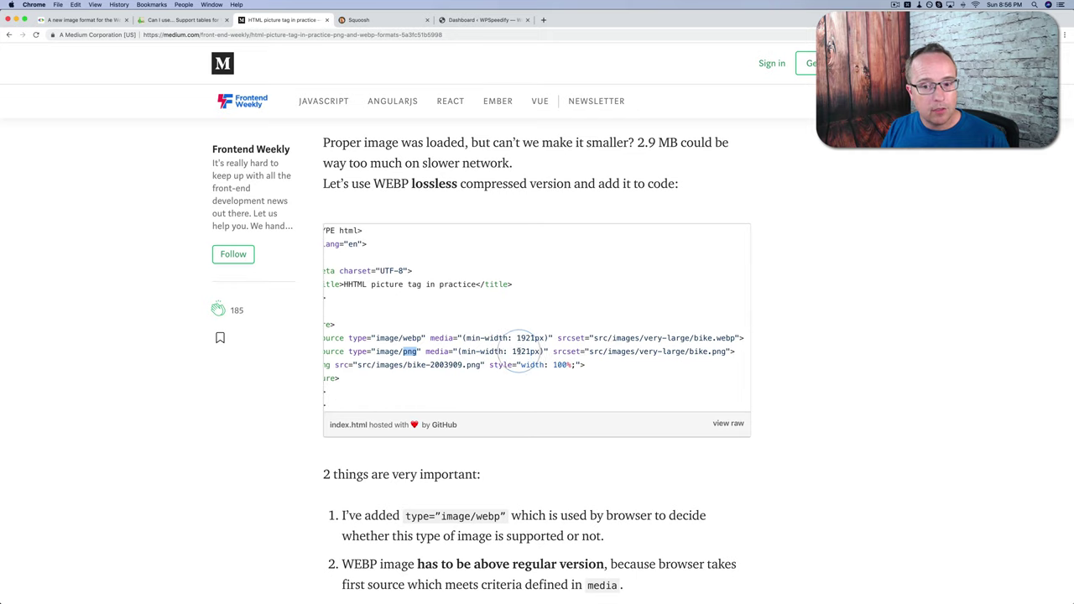
{"action": "double_click", "coordinate": [722, 351]}
{"action": "scroll", "coordinate": [456, 353], "scroll_direction": "left", "scroll_amount": 2}
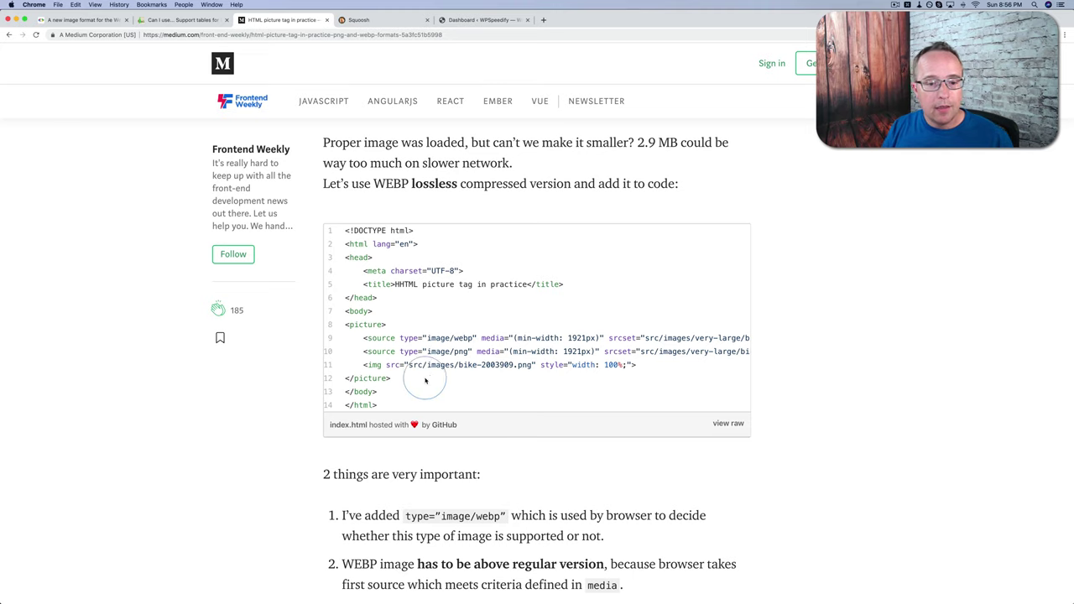
{"action": "left_click_drag", "start_coordinate": [402, 386], "coordinate": [345, 326]}
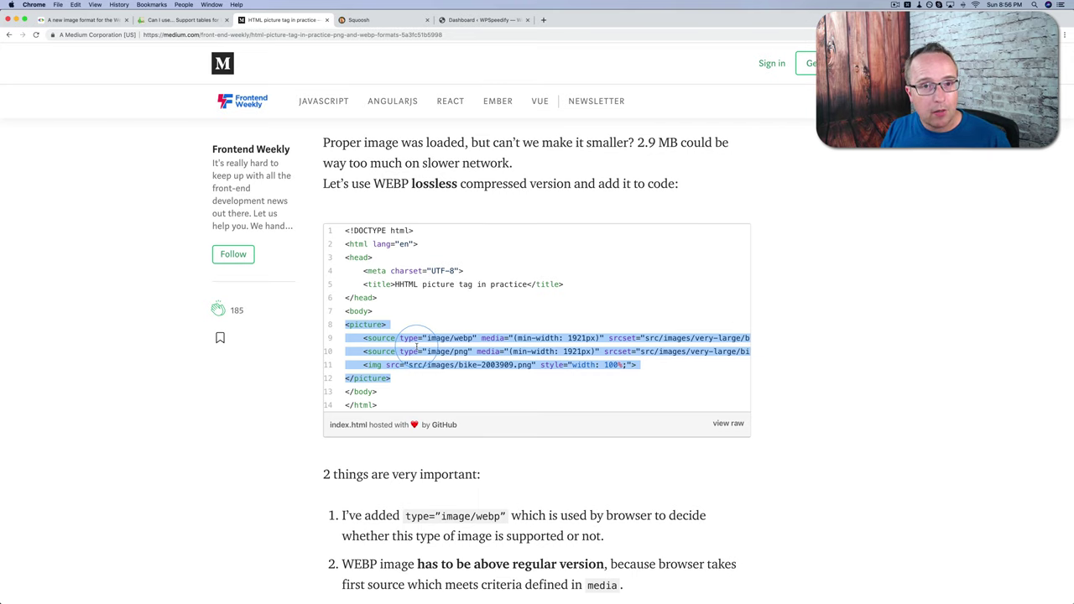
Load sunset.jpg from the Downloads folder into Squoosh
{"action": "left_click", "coordinate": [358, 19]}
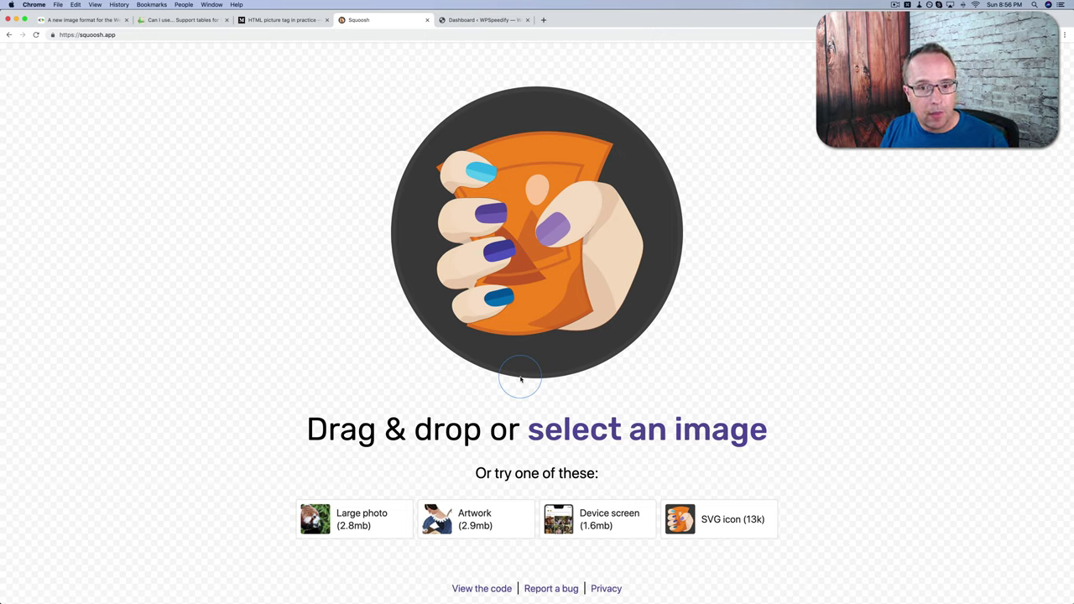
{"action": "mouse_move", "coordinate": [5, 110]}
{"action": "left_click", "coordinate": [12, 72]}
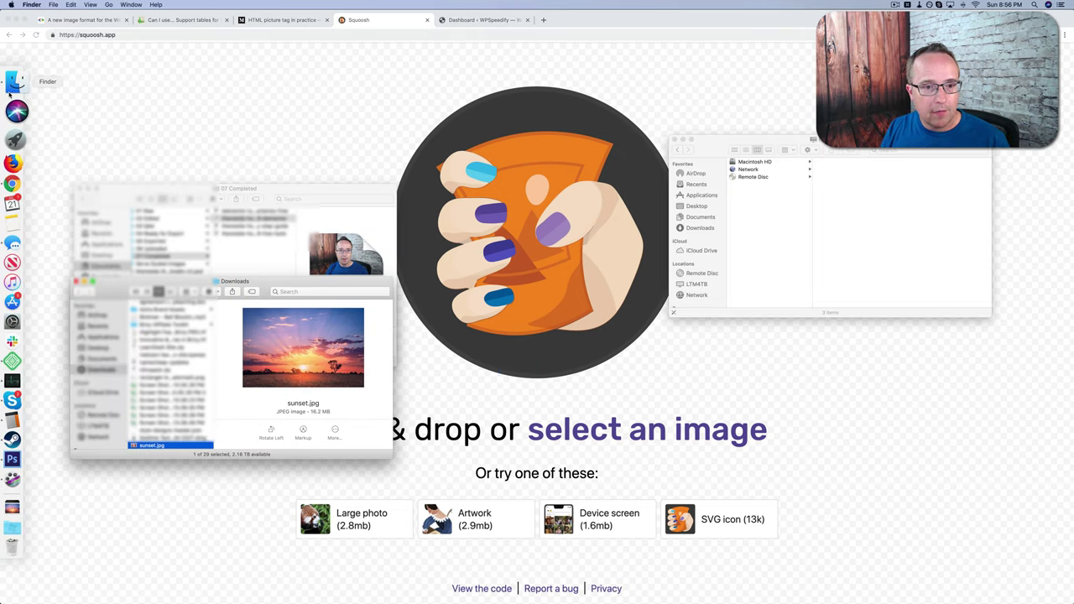
{"action": "left_click_drag", "start_coordinate": [139, 447], "coordinate": [466, 315]}
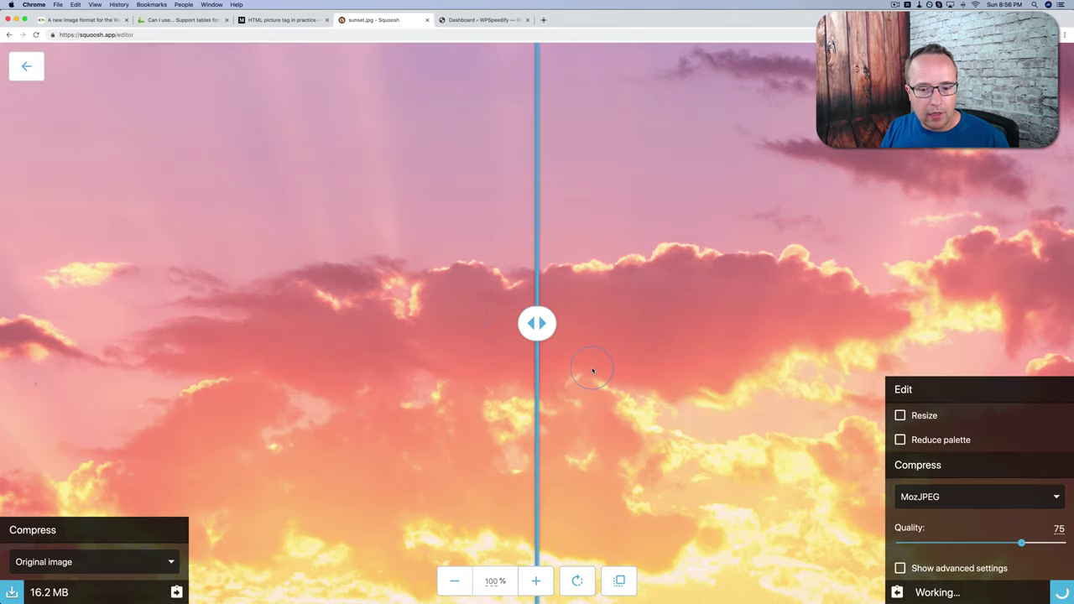
Zoom the sunset image to 25% and compare the original with the MozJPEG version using the split divider
{"action": "scroll", "coordinate": [593, 371], "scroll_direction": "down", "scroll_amount": 10}
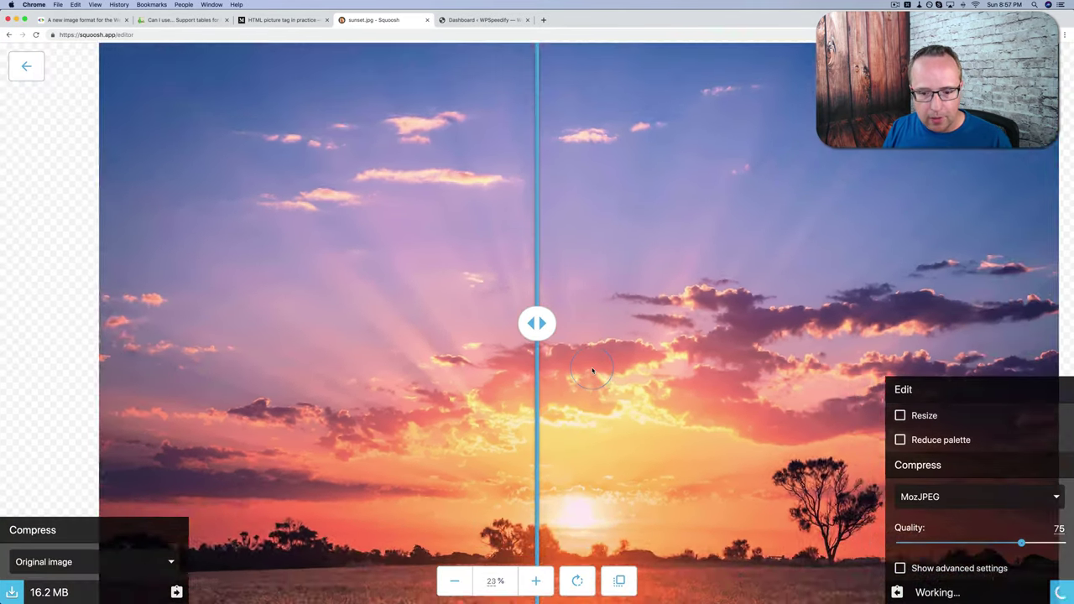
{"action": "scroll", "coordinate": [592, 371], "scroll_direction": "down", "scroll_amount": 3}
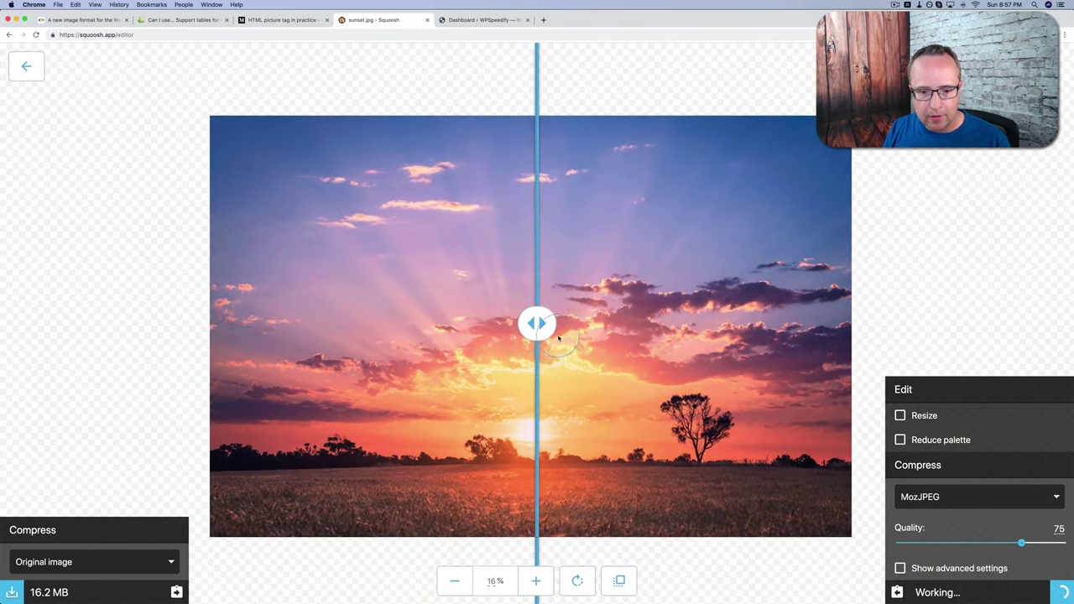
{"action": "scroll", "coordinate": [561, 334], "scroll_direction": "up", "scroll_amount": 5}
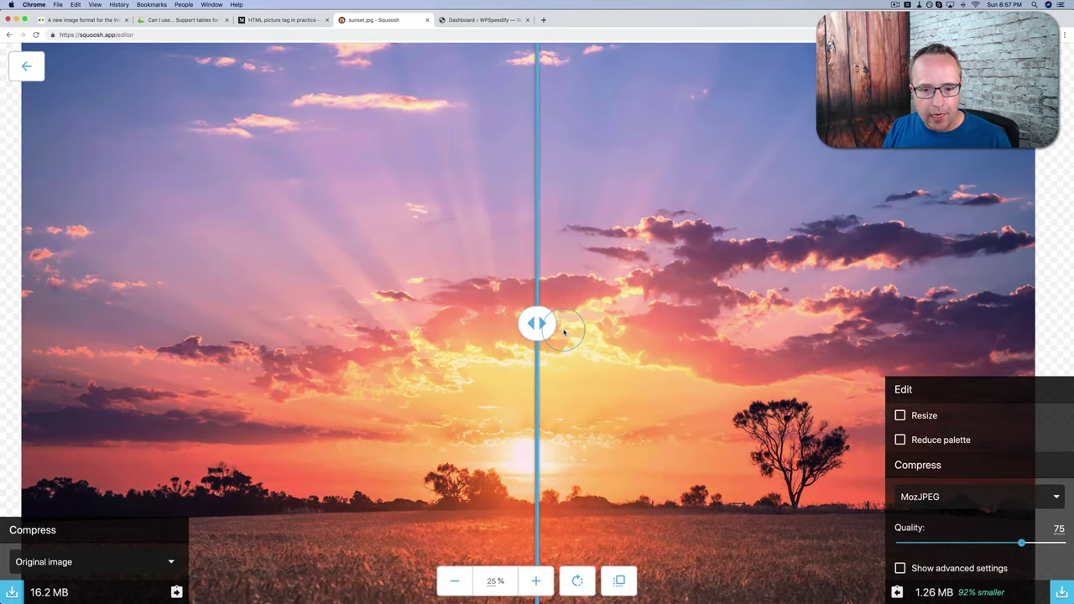
{"action": "left_click_drag", "start_coordinate": [537, 326], "coordinate": [596, 325]}
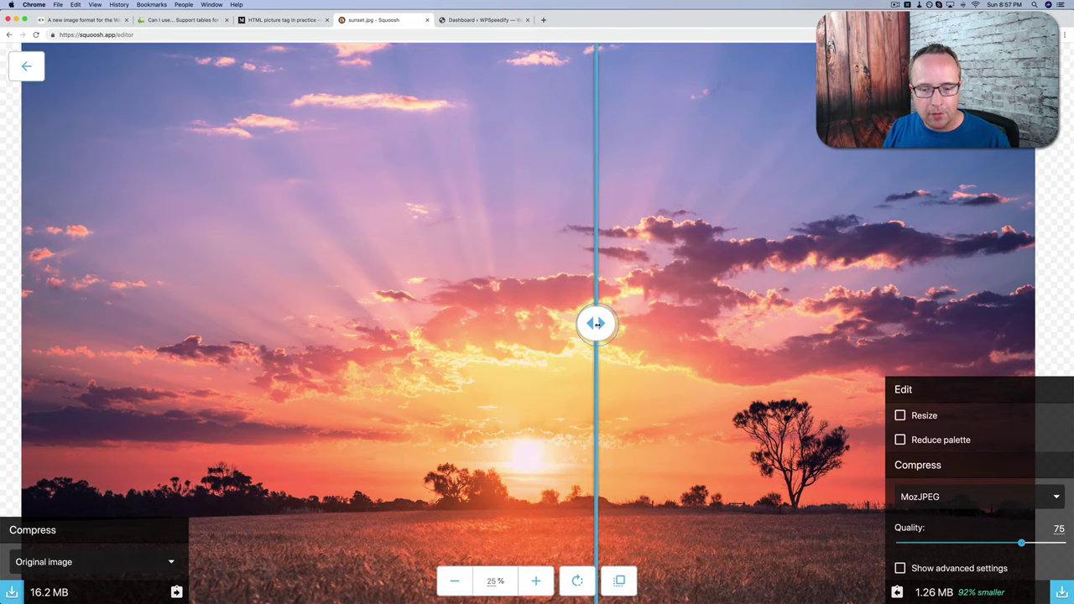
Change the compression format of the output image to WebP
{"action": "left_click", "coordinate": [951, 497]}
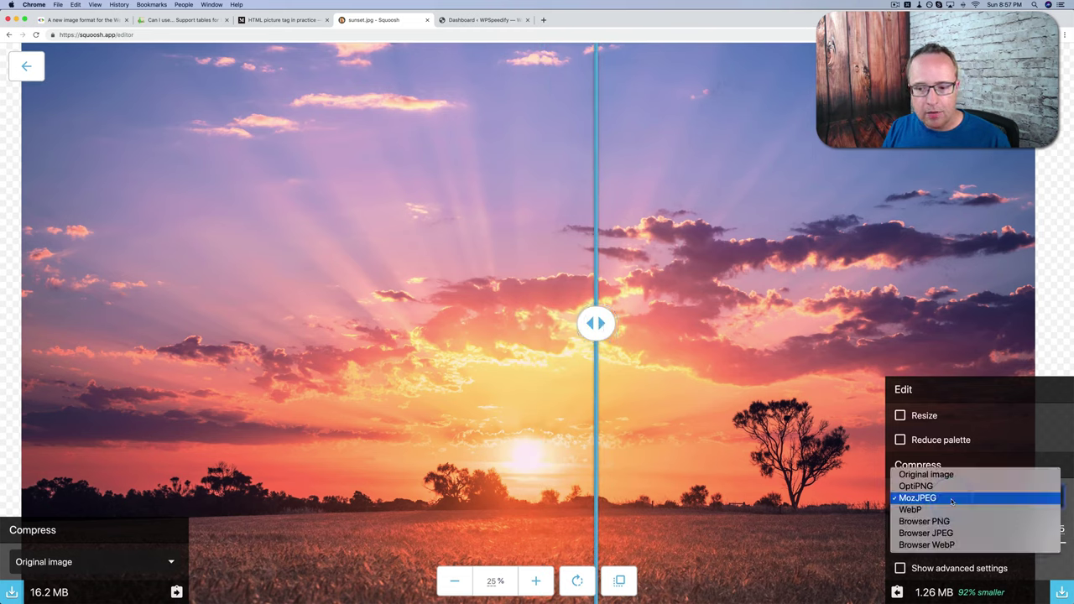
{"action": "left_click", "coordinate": [910, 510]}
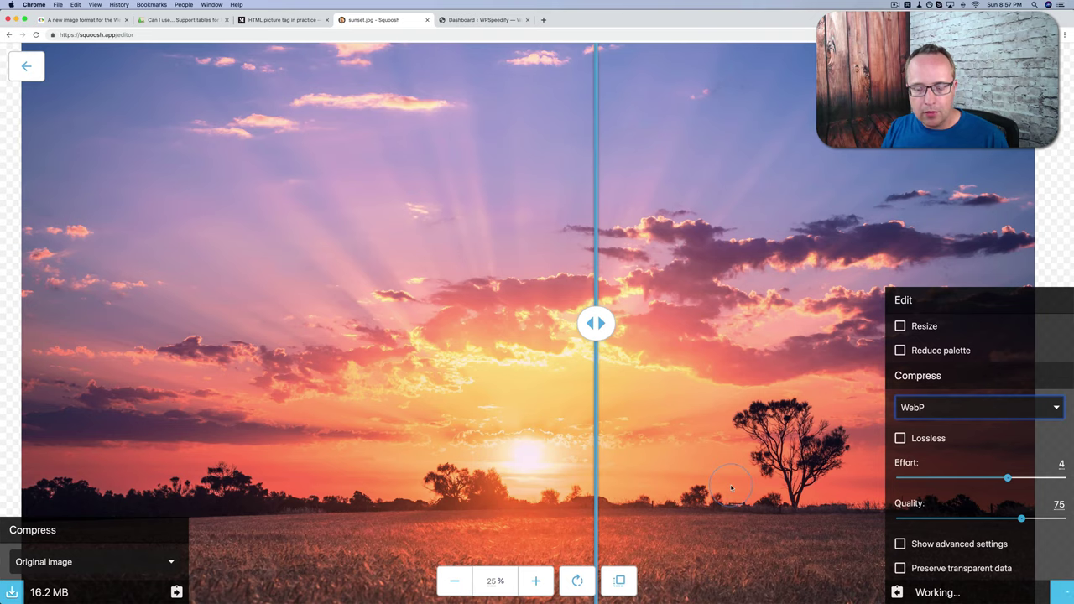
{"action": "left_click_drag", "start_coordinate": [781, 484], "coordinate": [758, 462]}
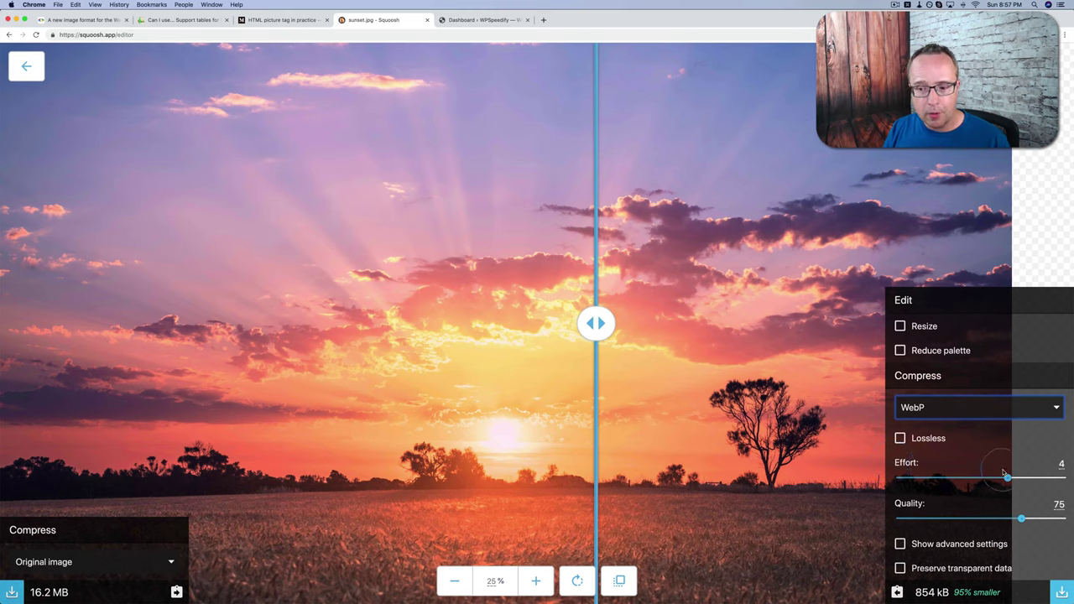
Compare the original and WebP versions around the tree at 75% zoom using the split divider
{"action": "left_click_drag", "start_coordinate": [594, 325], "coordinate": [487, 317]}
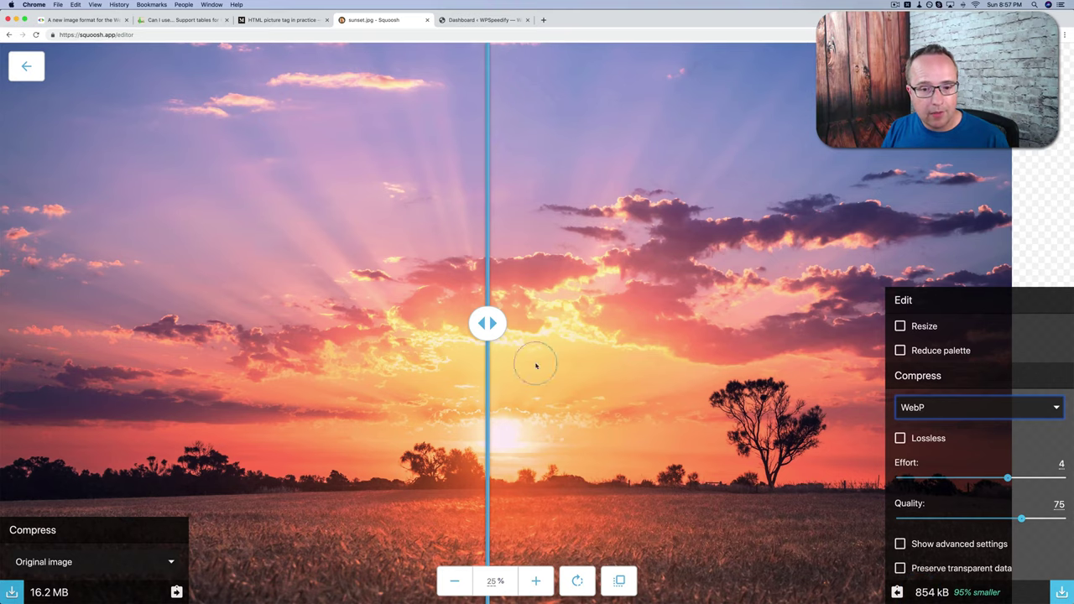
{"action": "mouse_move", "coordinate": [488, 324]}
{"action": "left_mouse_down"}
{"action": "mouse_move", "coordinate": [617, 322]}
{"action": "mouse_move", "coordinate": [495, 325]}
{"action": "left_mouse_up"}
{"action": "left_click_drag", "start_coordinate": [710, 421], "coordinate": [555, 380]}
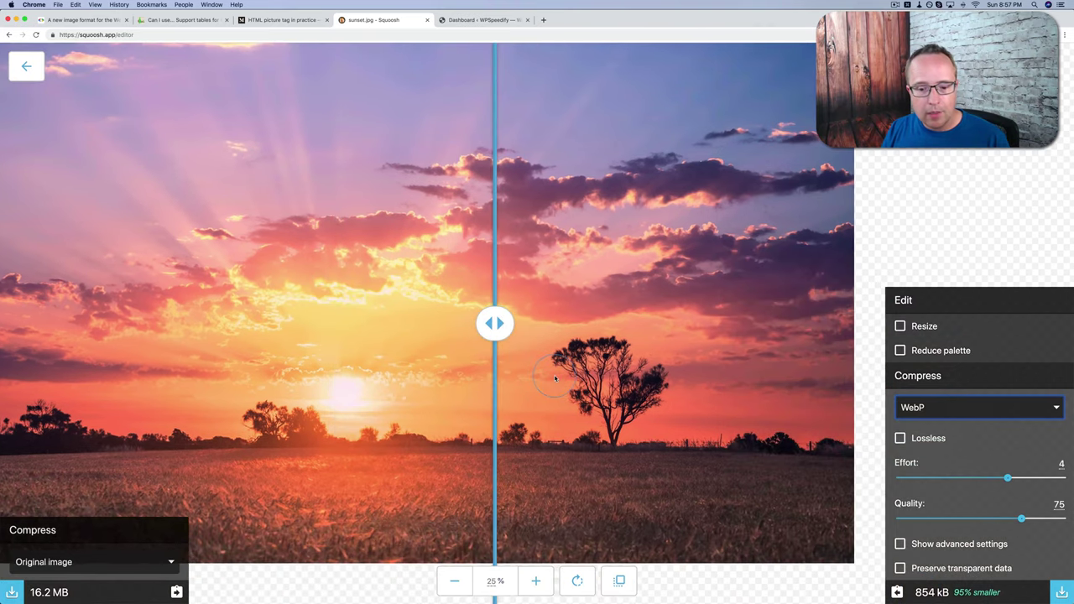
{"action": "left_click", "coordinate": [535, 581]}
{"action": "left_click", "coordinate": [534, 583]}
{"action": "left_click", "coordinate": [531, 587]}
{"action": "left_click_drag", "start_coordinate": [740, 503], "coordinate": [586, 391]}
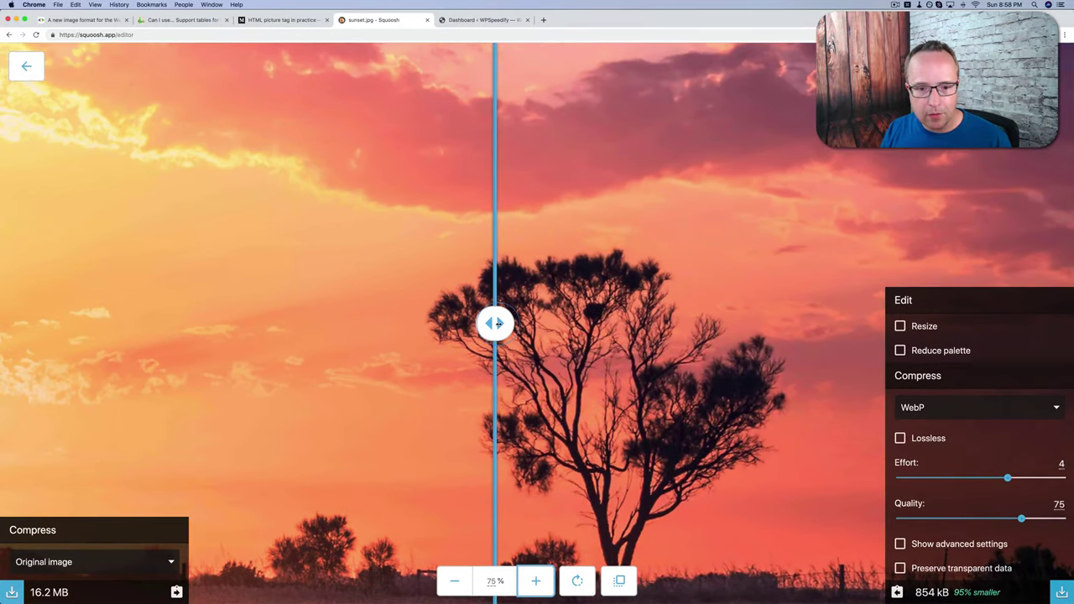
{"action": "left_click_drag", "start_coordinate": [497, 324], "coordinate": [538, 328]}
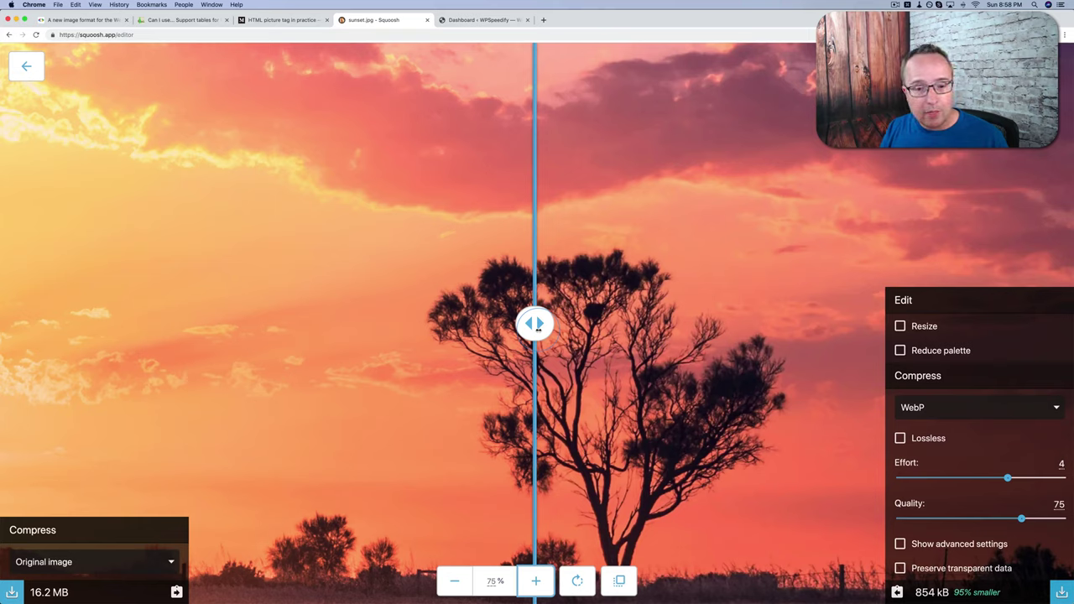
Set the WebP quality to 15.4 and compare the result with the original around the tree using the split divider
{"action": "left_click_drag", "start_coordinate": [538, 330], "coordinate": [504, 340]}
{"action": "left_click", "coordinate": [925, 519]}
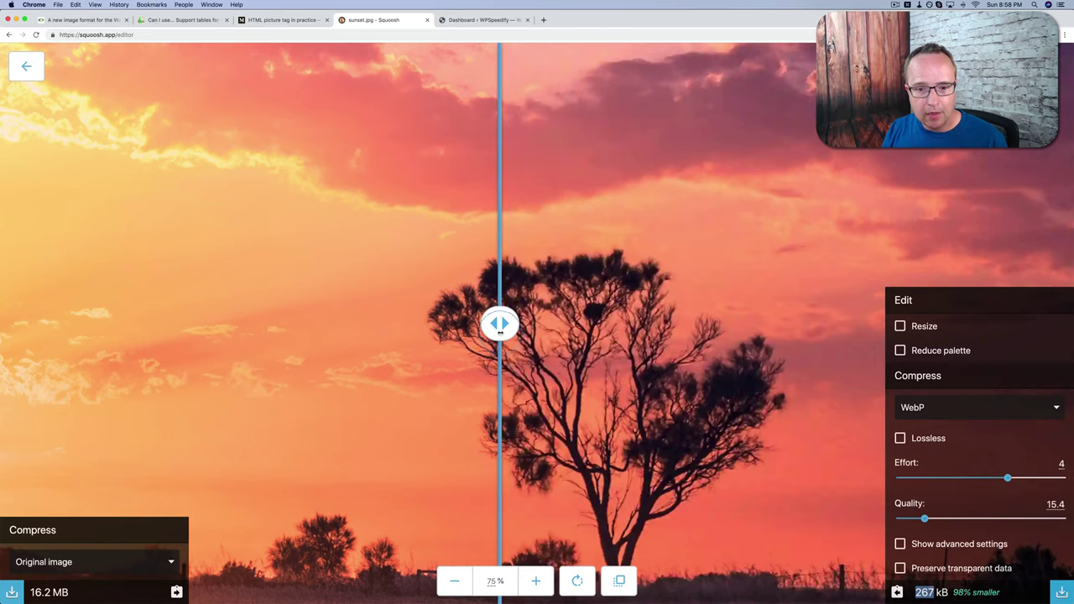
{"action": "left_click_drag", "start_coordinate": [500, 332], "coordinate": [462, 334]}
Compare the original with the WebP version around the sun at 25% zoom using the split divider
{"action": "left_click", "coordinate": [460, 584]}
{"action": "left_click", "coordinate": [460, 584]}
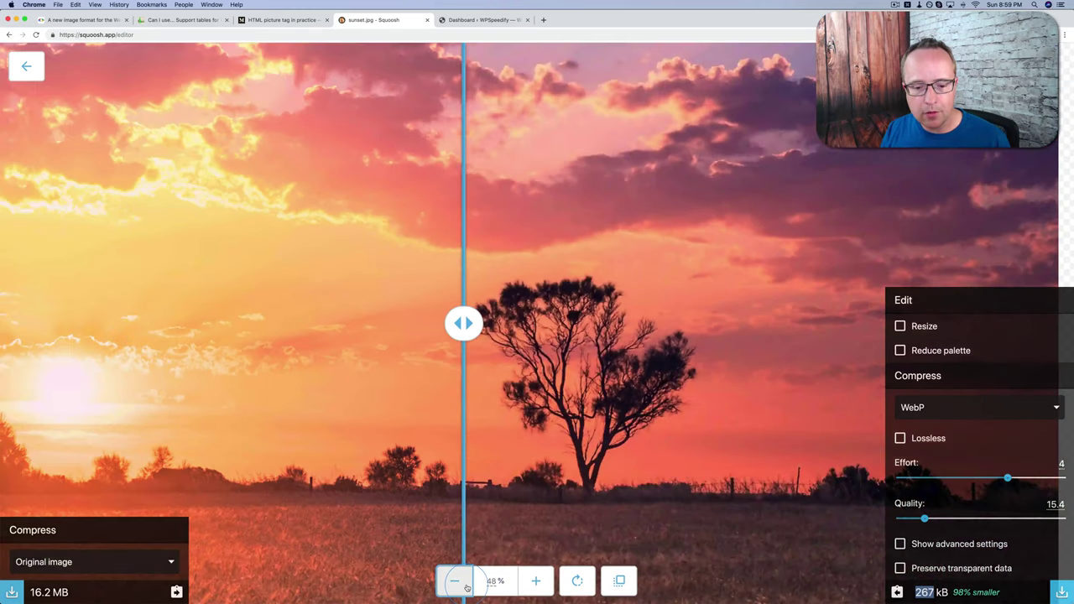
{"action": "left_click", "coordinate": [460, 584]}
{"action": "left_click", "coordinate": [460, 584]}
{"action": "left_click", "coordinate": [459, 584]}
{"action": "left_click_drag", "start_coordinate": [323, 314], "coordinate": [438, 321]}
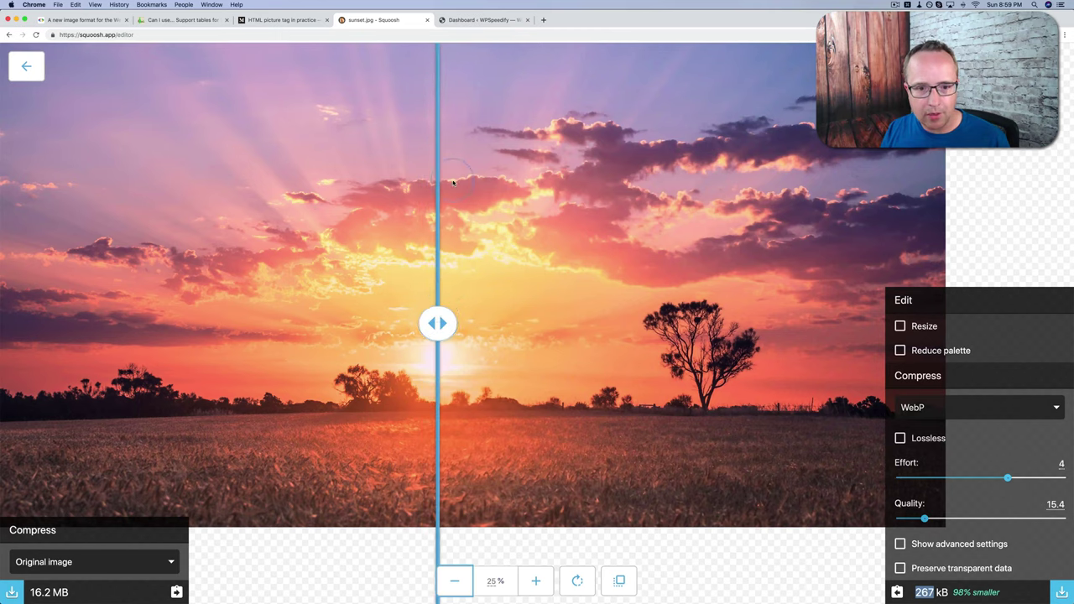
{"action": "left_click_drag", "start_coordinate": [423, 324], "coordinate": [460, 314]}
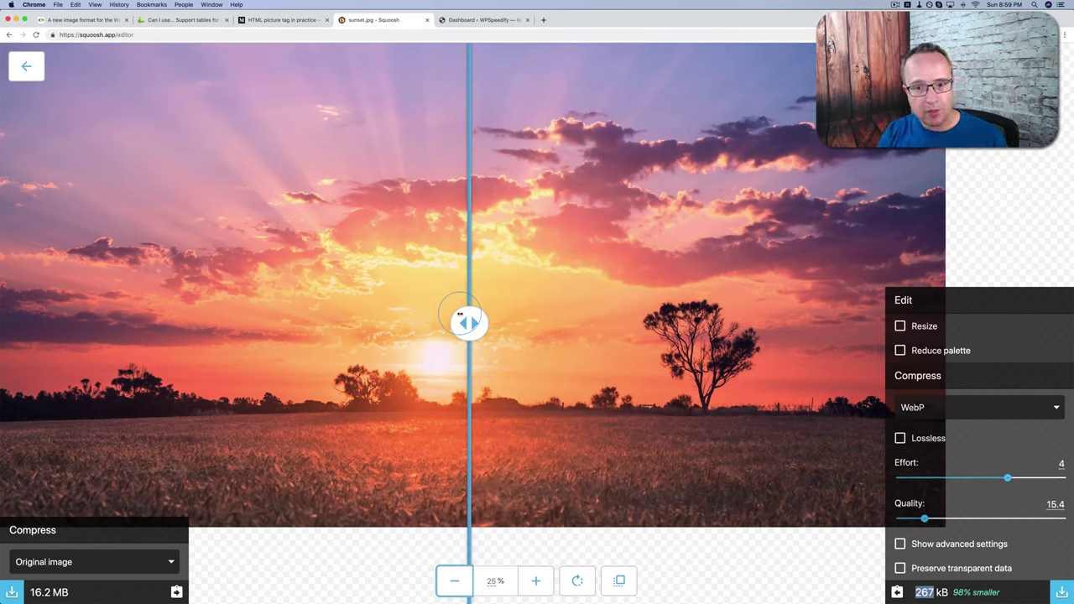
{"action": "left_click_drag", "start_coordinate": [459, 313], "coordinate": [489, 323]}
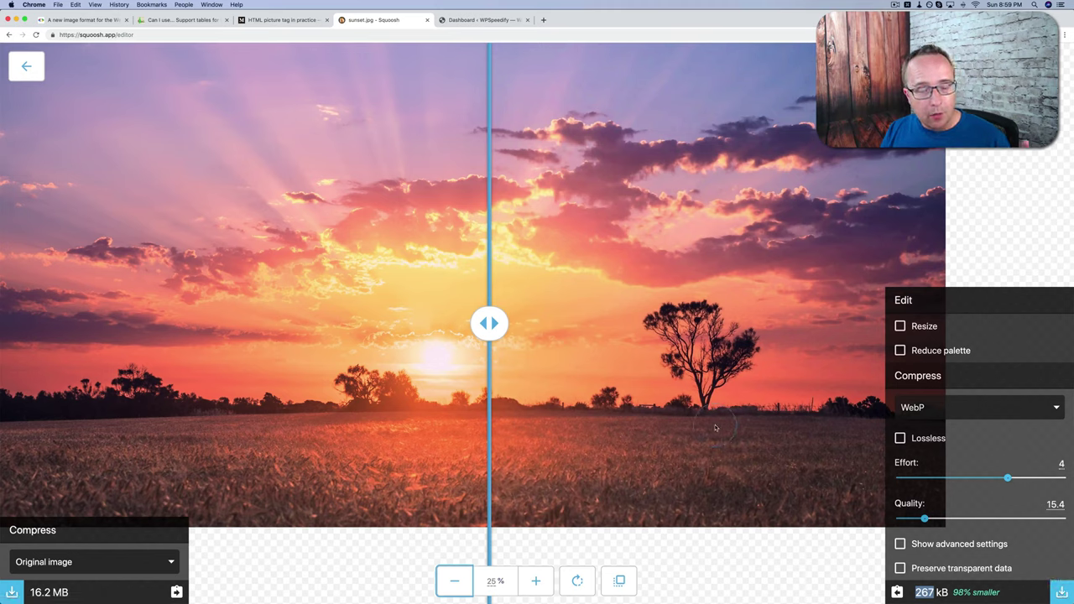
Switch to the WPSpeedify WordPress dashboard and search the plugin directory for "shortpixel ai"
{"action": "left_click", "coordinate": [470, 22]}
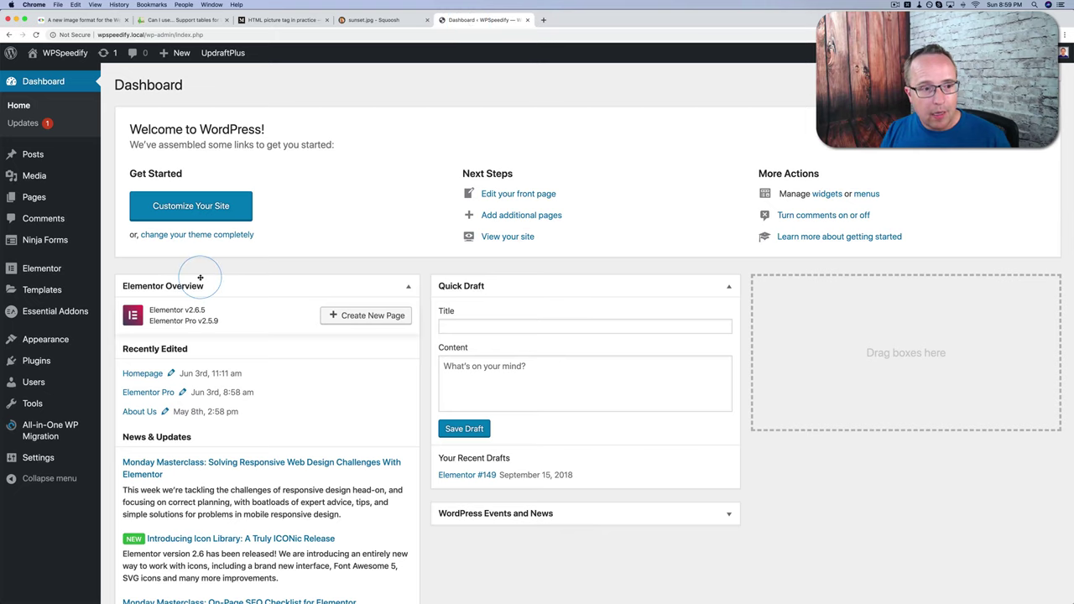
{"action": "mouse_move", "coordinate": [52, 365]}
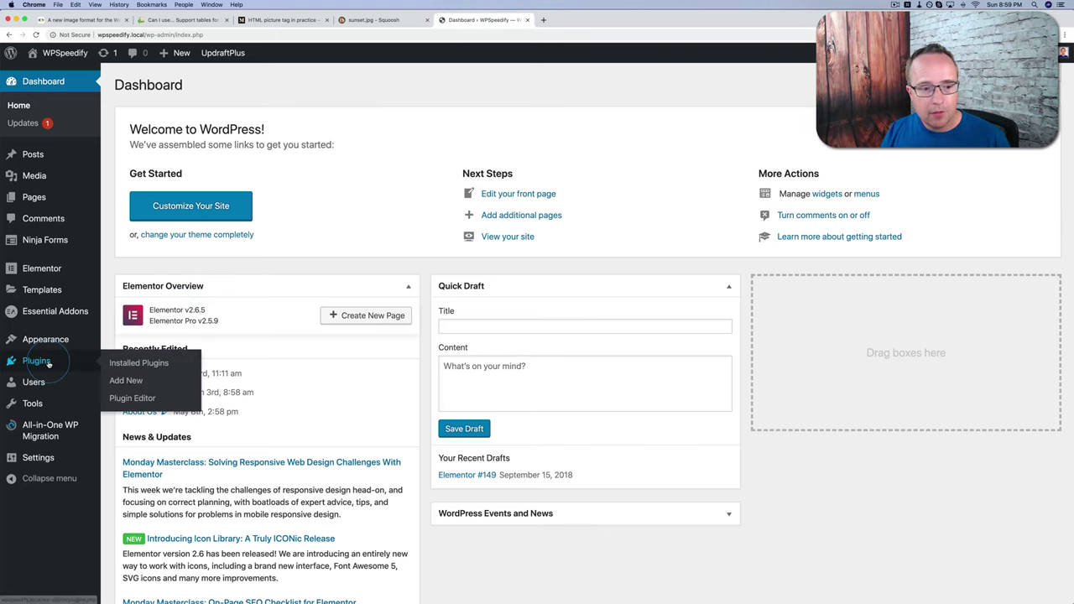
{"action": "left_click", "coordinate": [125, 379]}
{"action": "left_click", "coordinate": [905, 122]}
{"action": "type", "text": "shortpixel ai"}
{"action": "key", "text": "Return"}
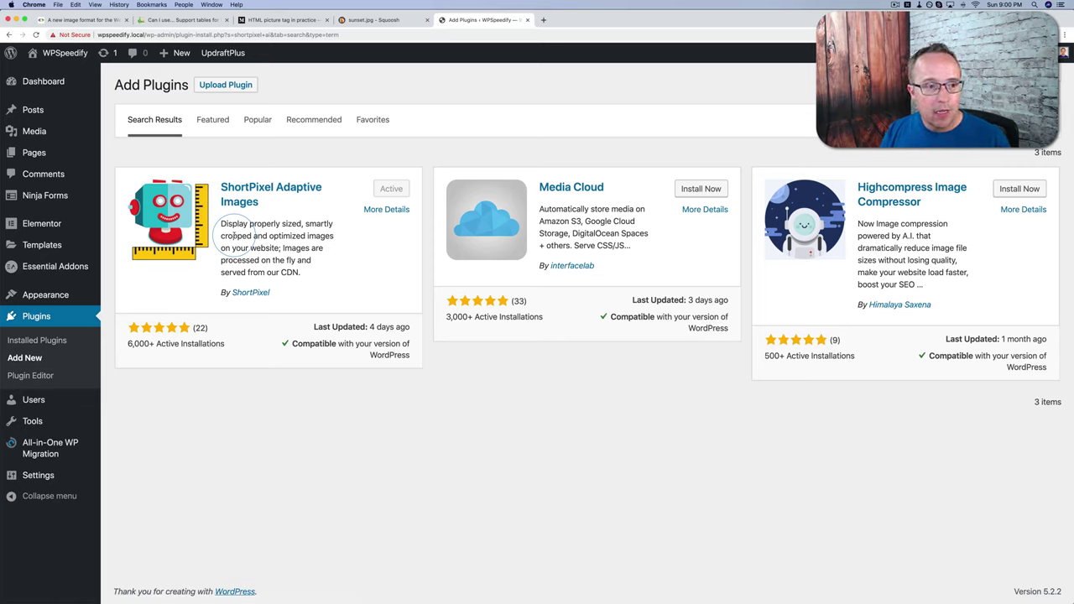
Create a new WordPress page titled "Make This Webp"
{"action": "mouse_move", "coordinate": [32, 153]}
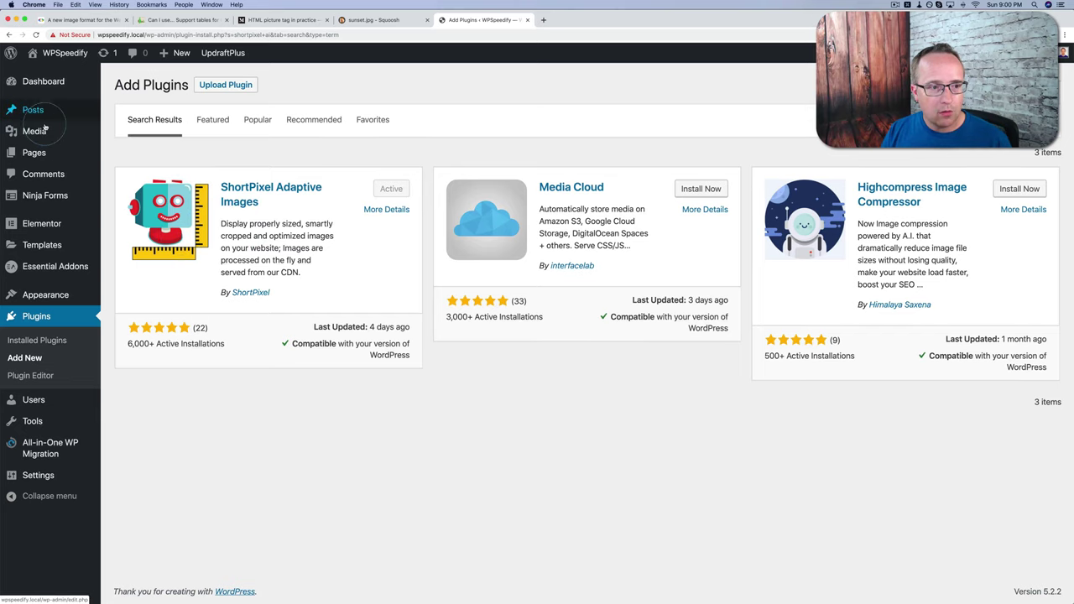
{"action": "left_click", "coordinate": [131, 178]}
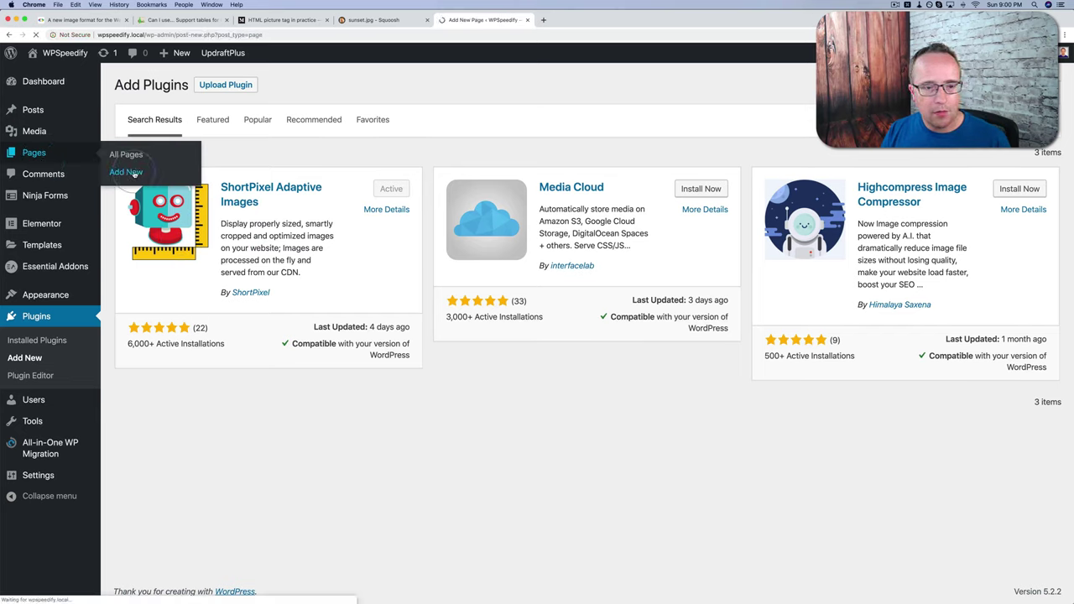
{"action": "left_click", "coordinate": [332, 168]}
{"action": "type", "text": "Make "}
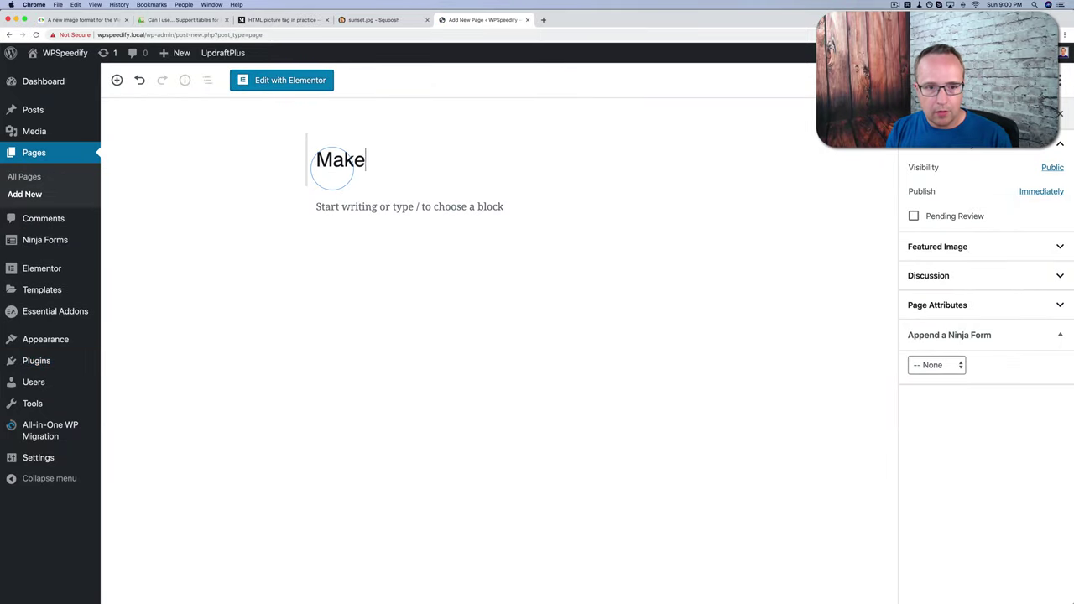
{"action": "type", "text": "This WebP"}
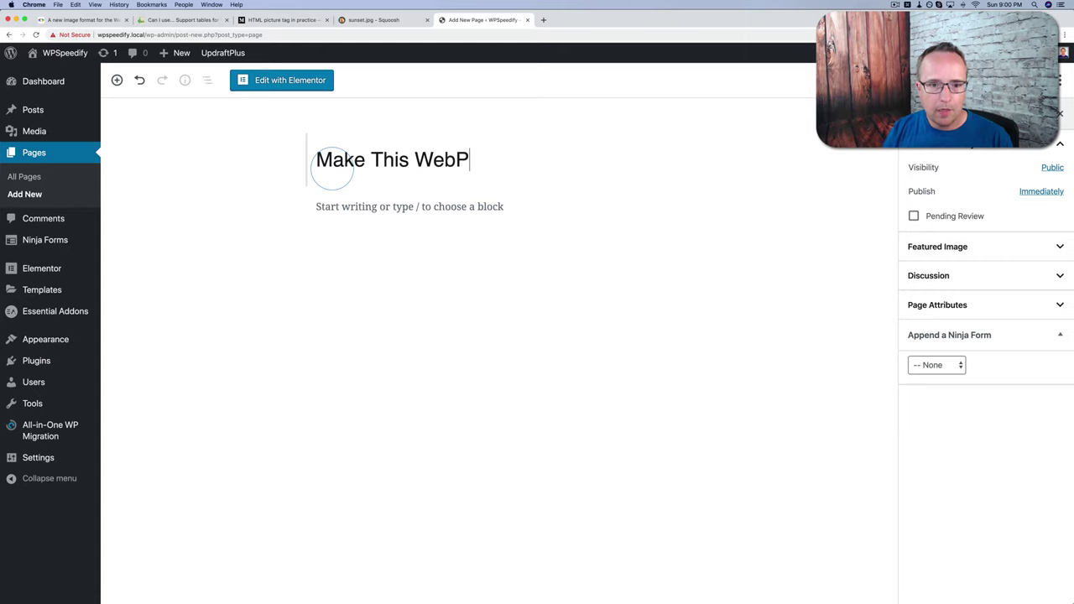
{"action": "left_click", "coordinate": [384, 207]}
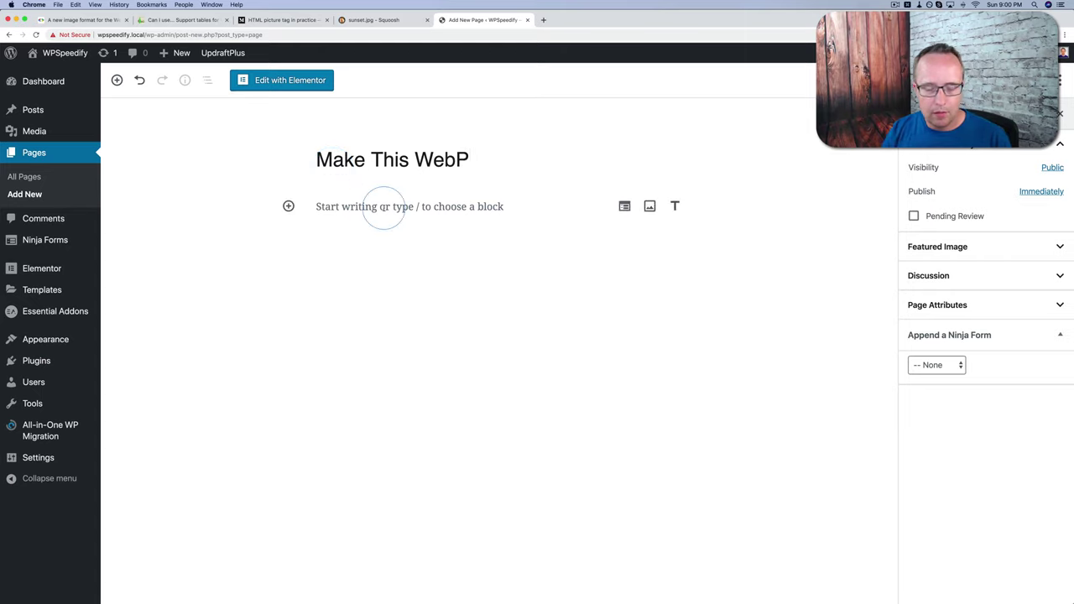
Add an image block with the sunset photo from Finder below the page title and publish the page
{"action": "left_click", "coordinate": [383, 204]}
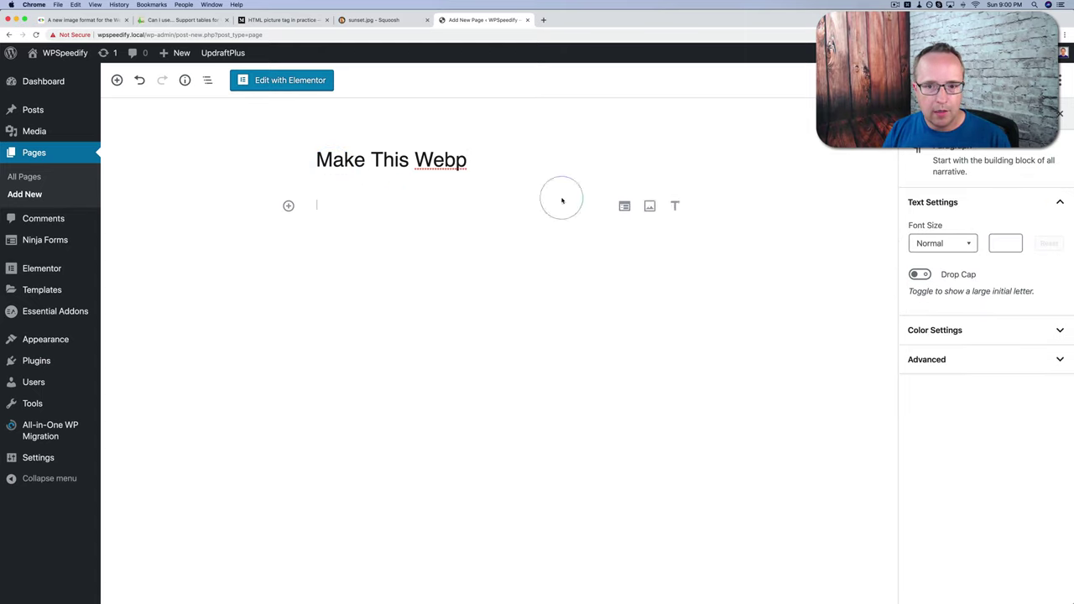
{"action": "left_click", "coordinate": [650, 206]}
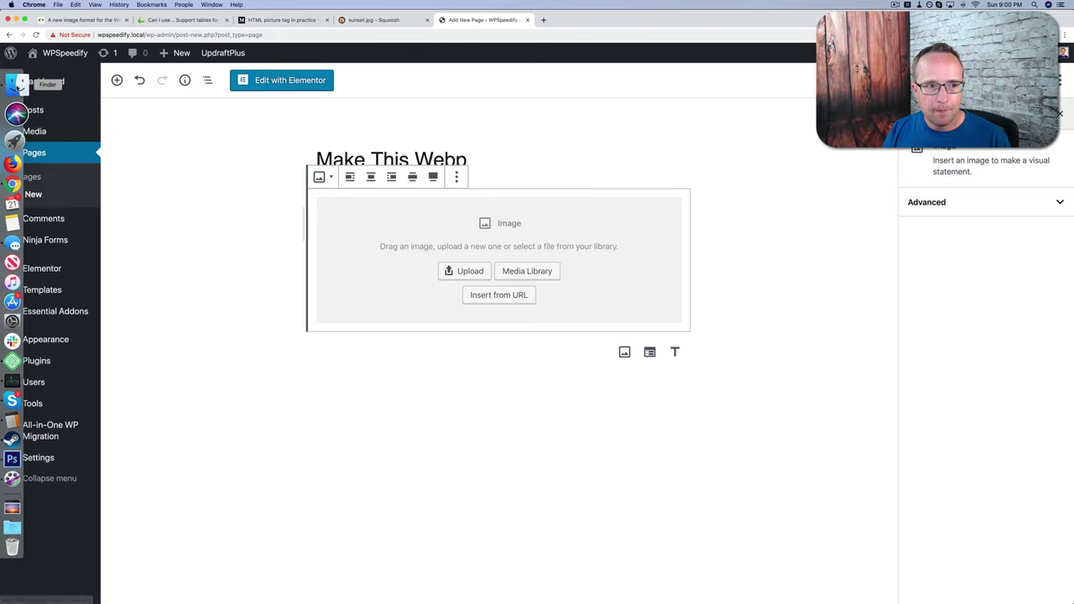
{"action": "left_click", "coordinate": [13, 84]}
{"action": "left_click_drag", "start_coordinate": [189, 449], "coordinate": [520, 269]}
{"action": "left_click", "coordinate": [747, 288]}
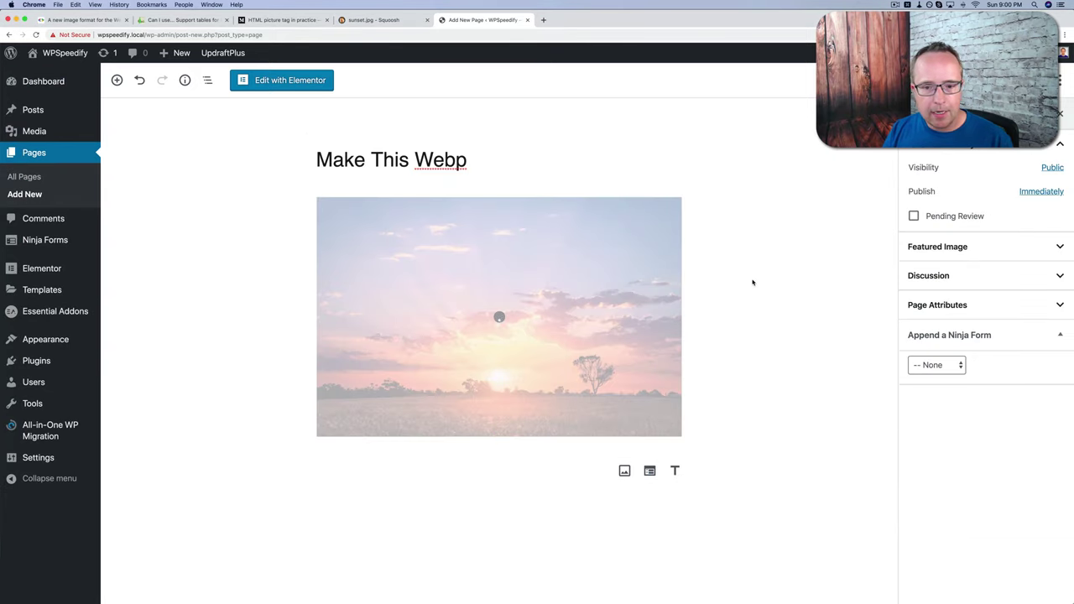
{"action": "left_click", "coordinate": [991, 83]}
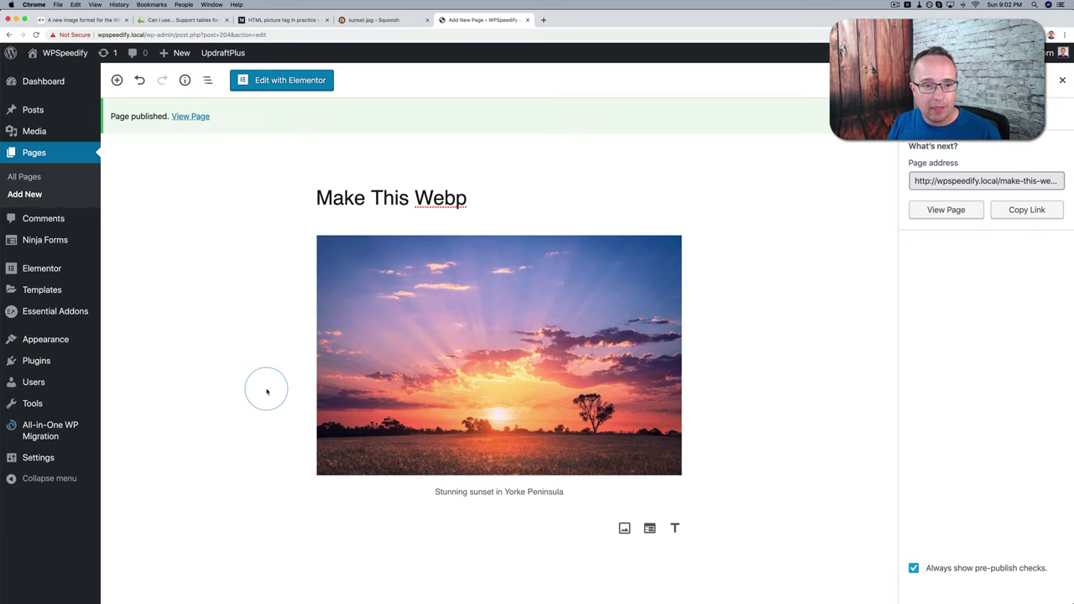
View the published page in a new browser tab and inspect the sunset image's HTML to check its source format
{"action": "left_click", "coordinate": [194, 118], "text": "super"}
{"action": "left_click", "coordinate": [567, 21]}
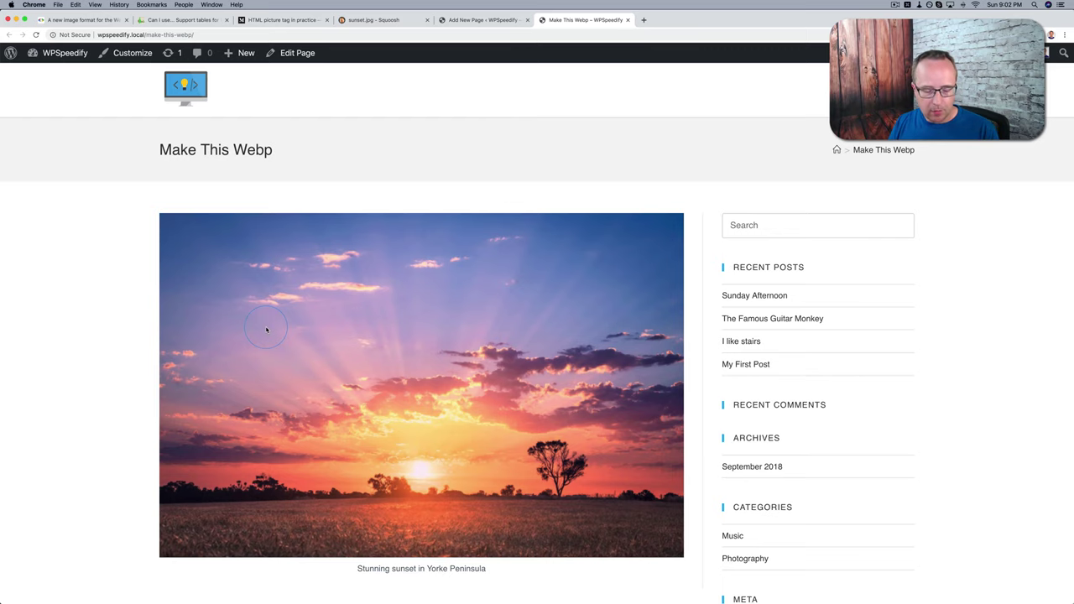
{"action": "scroll", "coordinate": [293, 302], "scroll_direction": "down", "scroll_amount": 2}
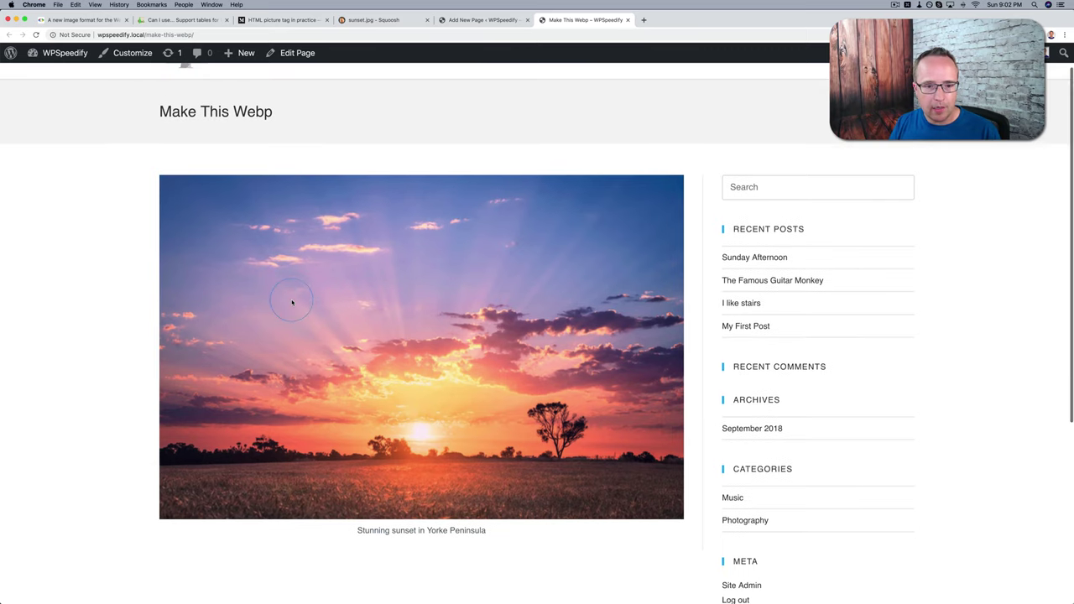
{"action": "right_click", "coordinate": [415, 228]}
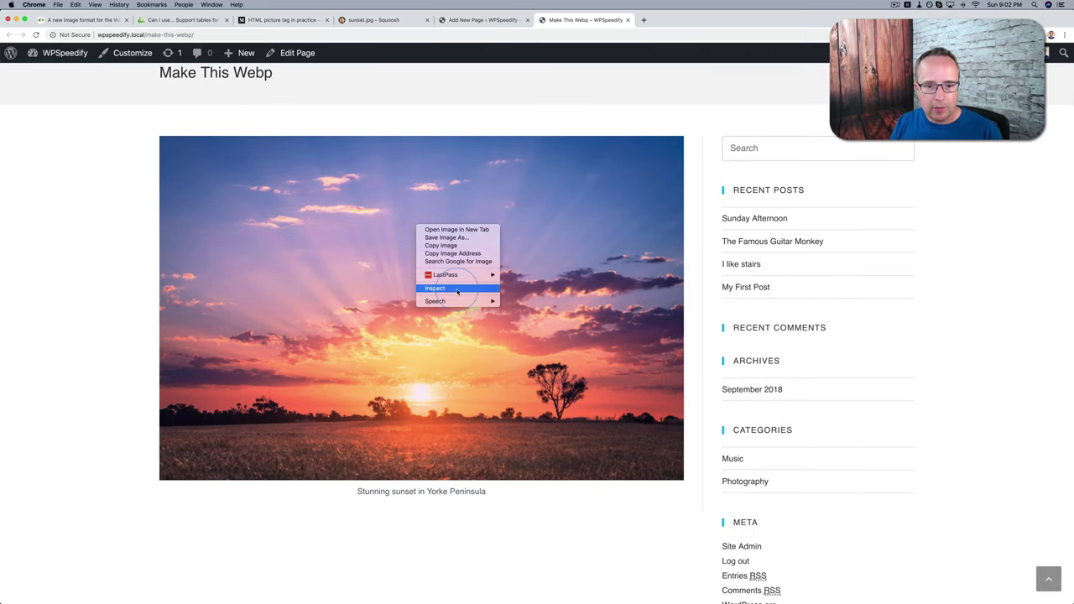
{"action": "left_click", "coordinate": [432, 299]}
{"action": "mouse_move", "coordinate": [791, 188]}
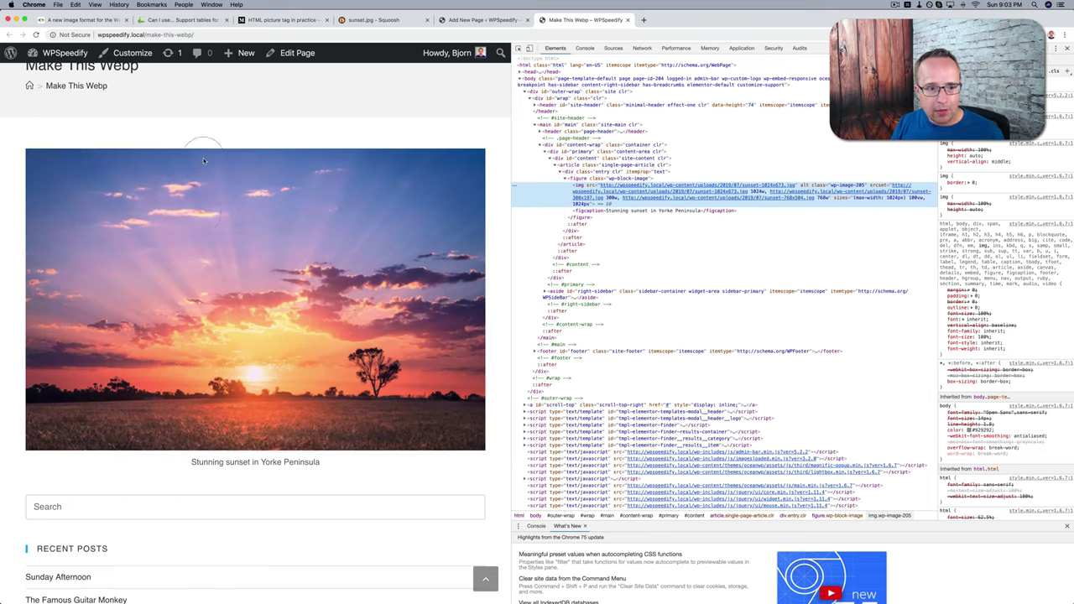
{"action": "mouse_move", "coordinate": [613, 191]}
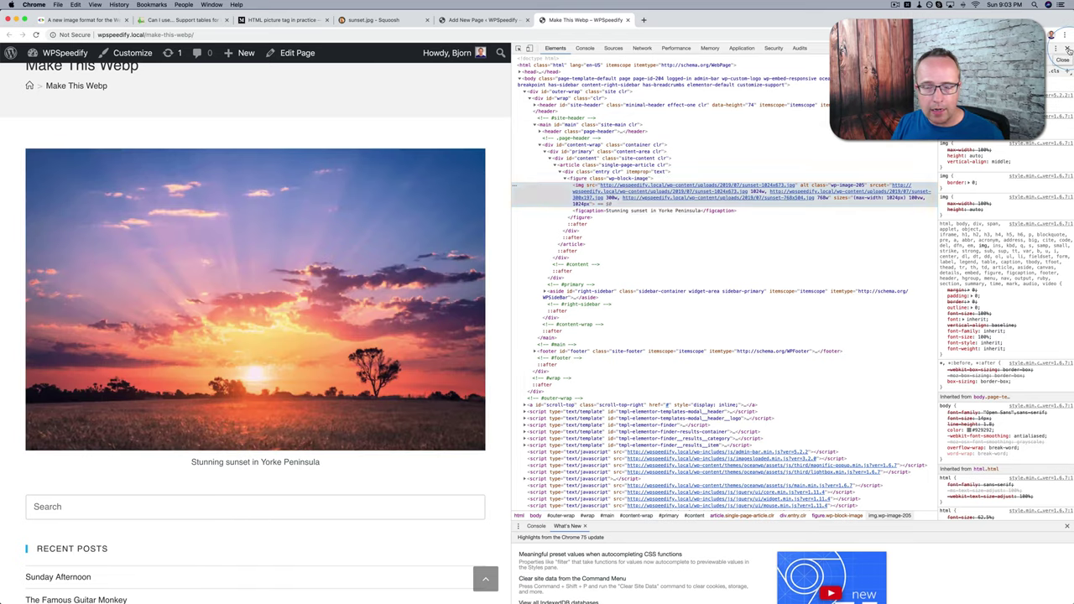
{"action": "left_click", "coordinate": [1067, 48]}
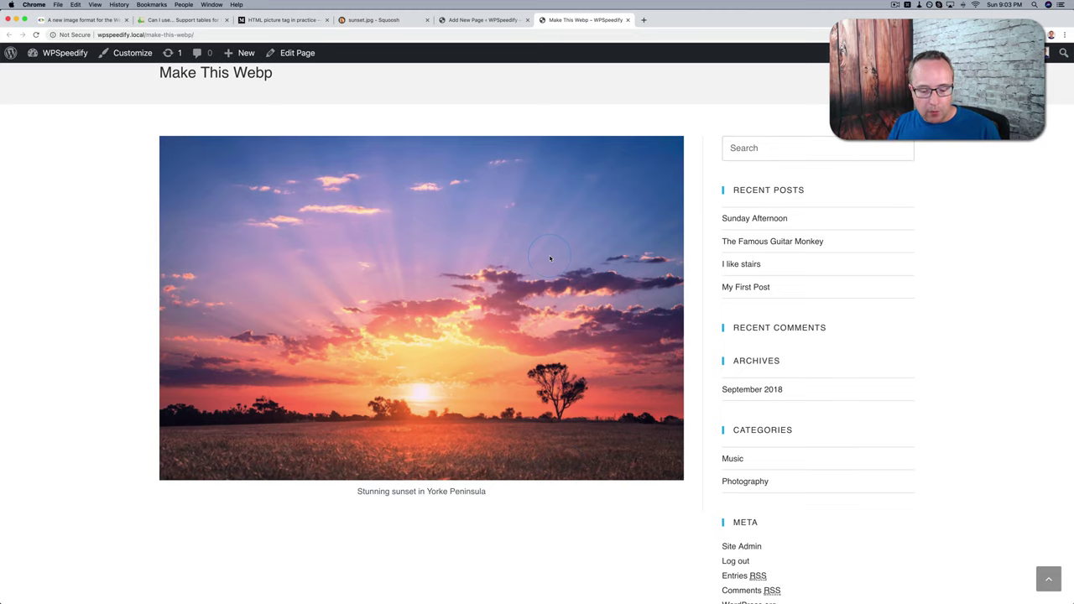
Reload the published page and inspect the sunset image's source URL again
{"action": "key", "text": "super+r"}
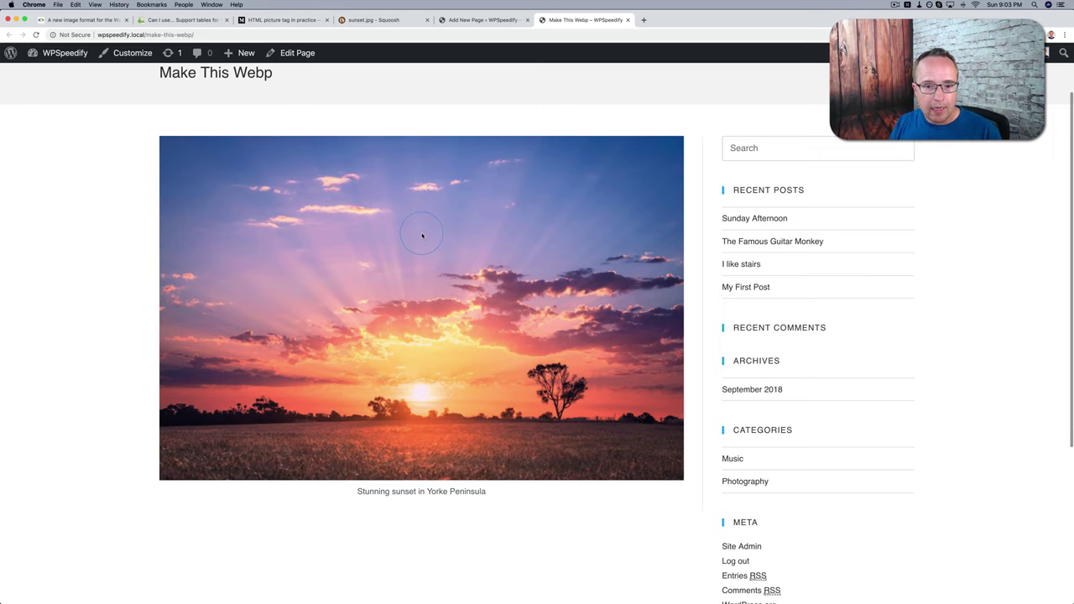
{"action": "right_click", "coordinate": [422, 236]}
{"action": "left_click", "coordinate": [440, 296]}
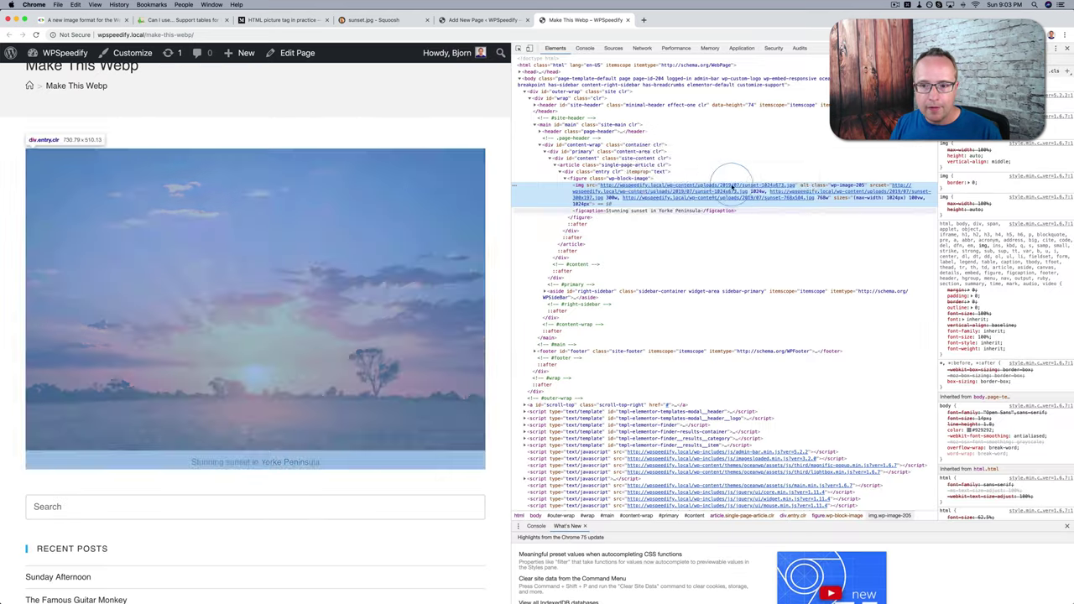
{"action": "left_click", "coordinate": [1067, 48]}
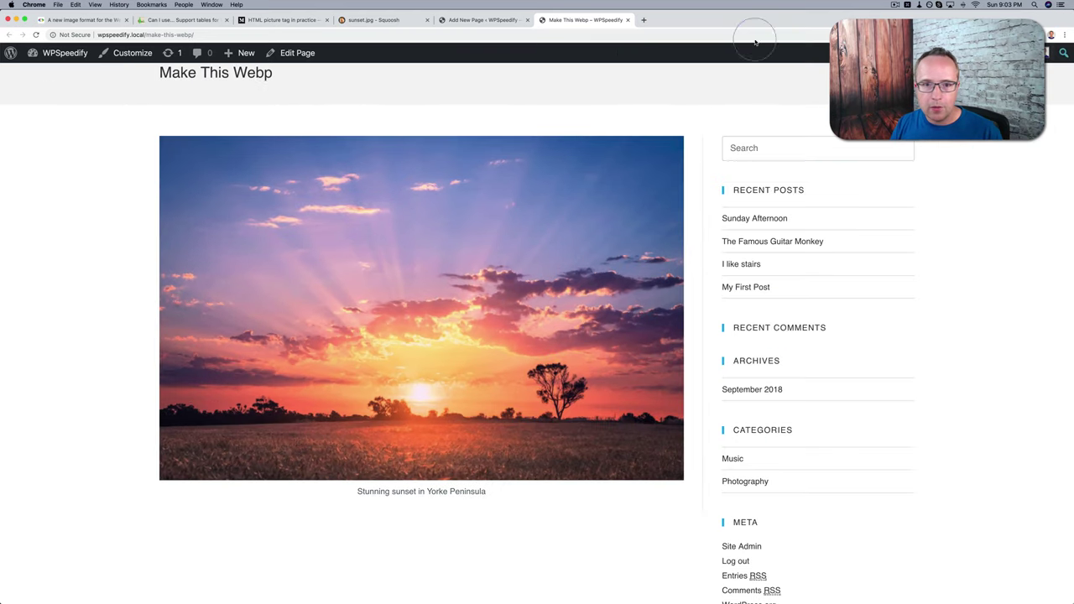
Return to the WordPress admin and open the ShortPixel AI settings
{"action": "left_click", "coordinate": [459, 20]}
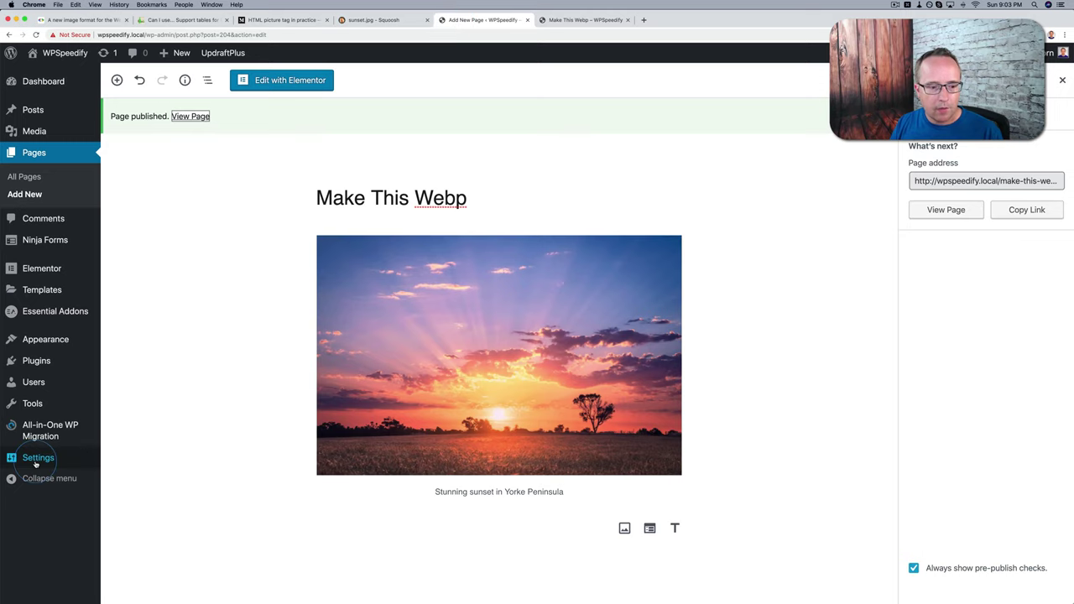
{"action": "mouse_move", "coordinate": [51, 457]}
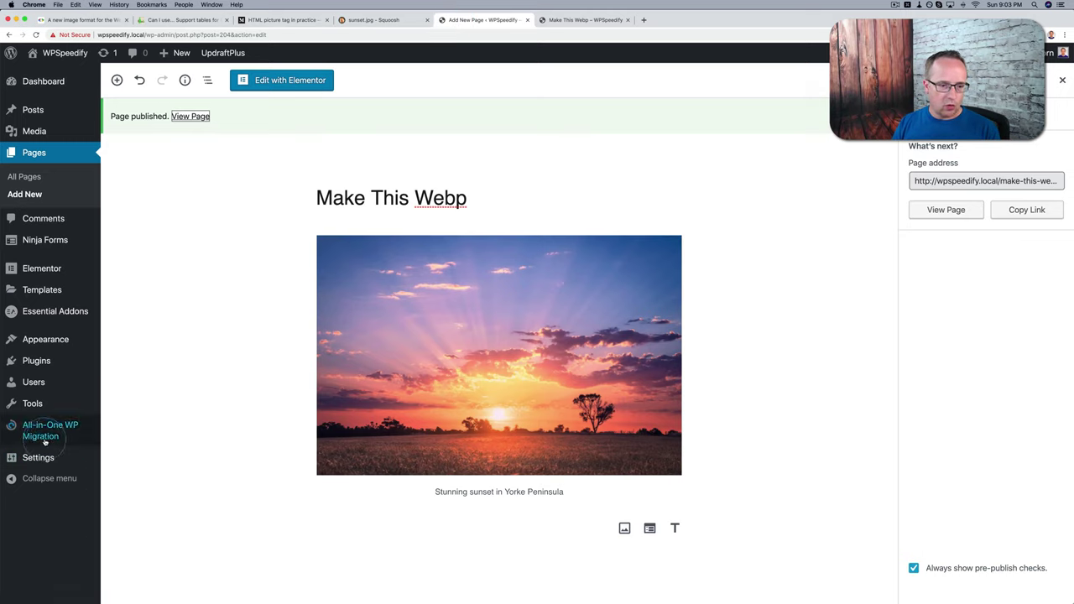
{"action": "left_click", "coordinate": [148, 521]}
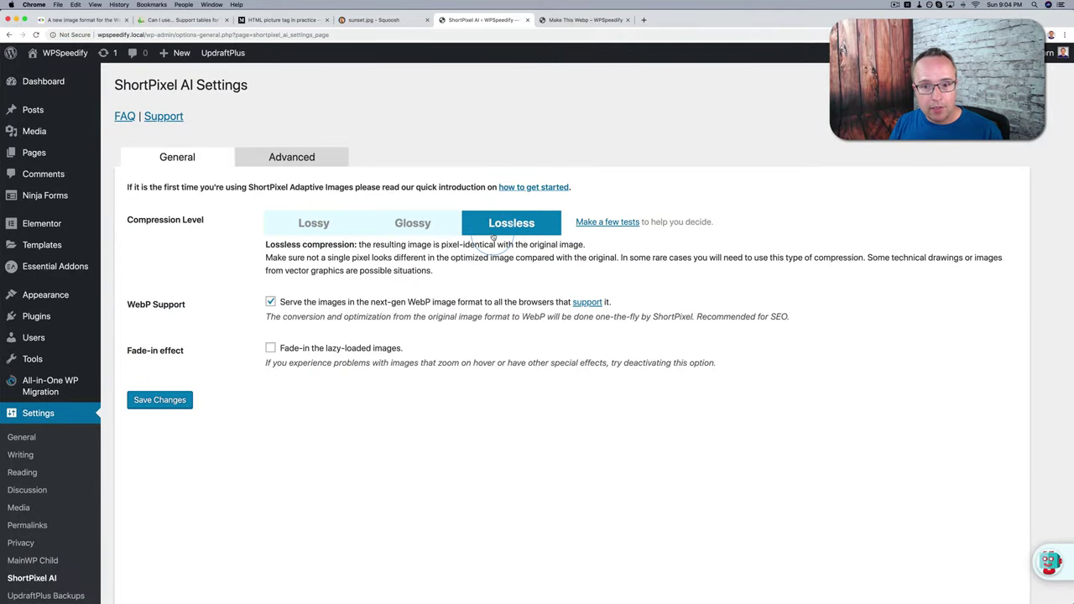
Review the Lossy, Glossy and Lossless compression descriptions and set the compression level to Lossy
{"action": "left_click", "coordinate": [344, 223]}
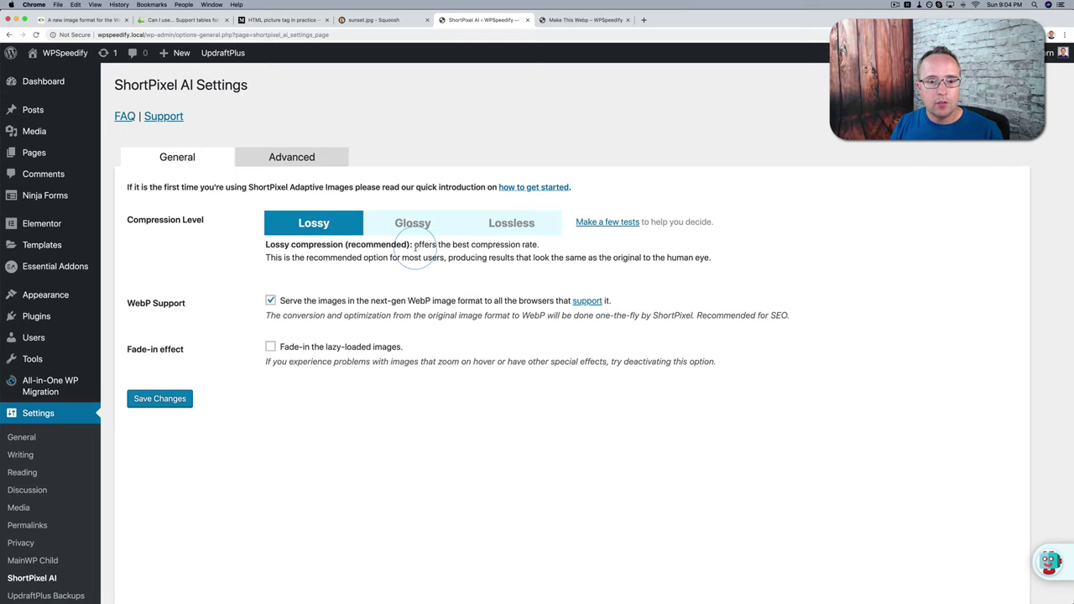
{"action": "left_click_drag", "start_coordinate": [417, 244], "coordinate": [628, 258]}
{"action": "left_click", "coordinate": [432, 223]}
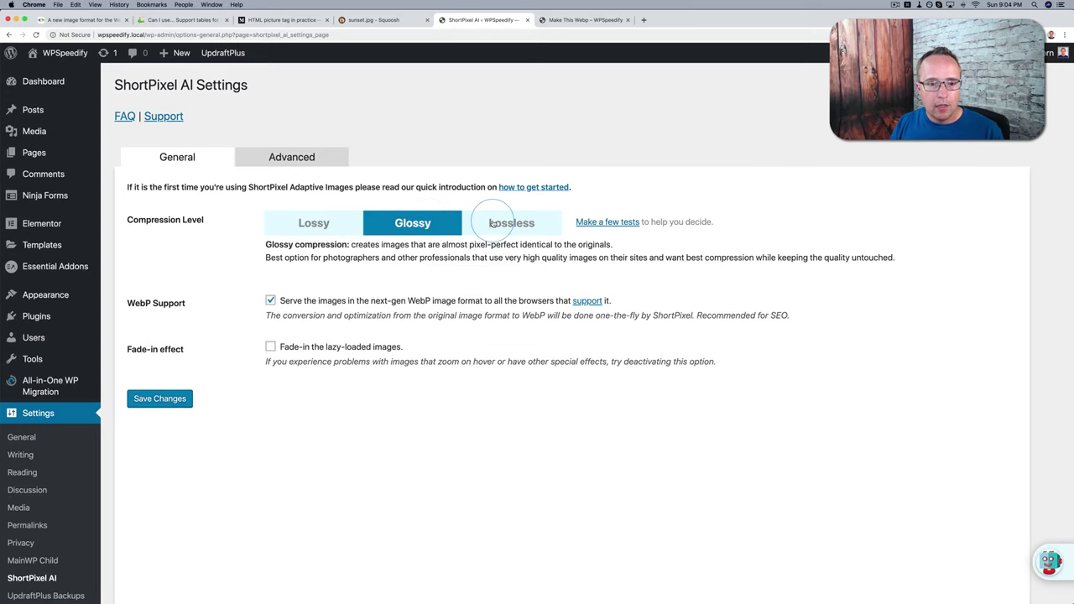
{"action": "left_click", "coordinate": [494, 223]}
{"action": "left_click", "coordinate": [328, 223]}
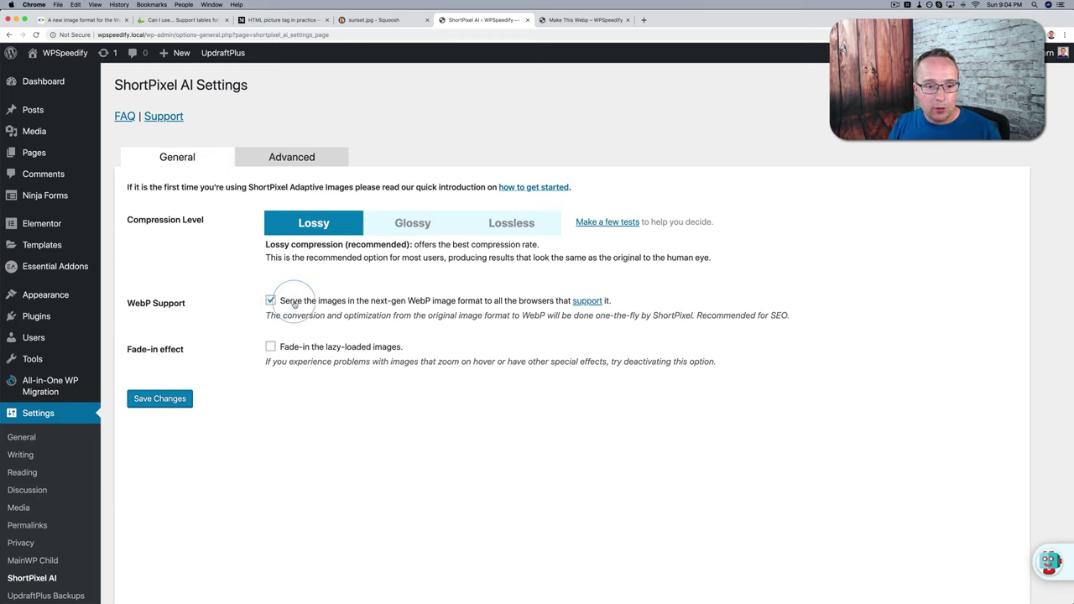
Read the WebP Support option and check it against the WebP browser support table on Can I use
{"action": "left_click_drag", "start_coordinate": [289, 300], "coordinate": [621, 304]}
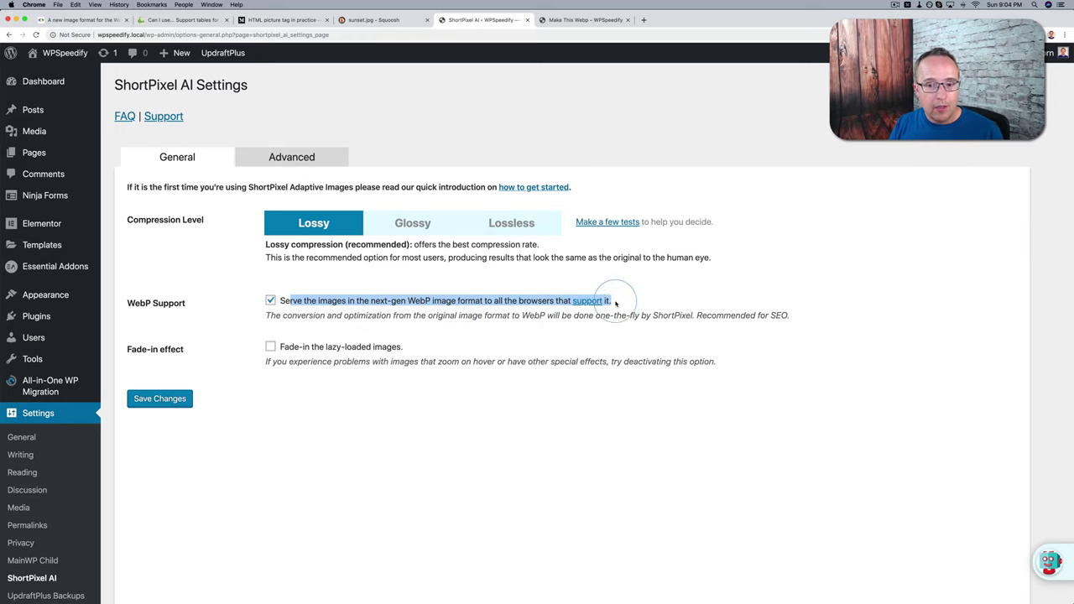
{"action": "left_click", "coordinate": [180, 19]}
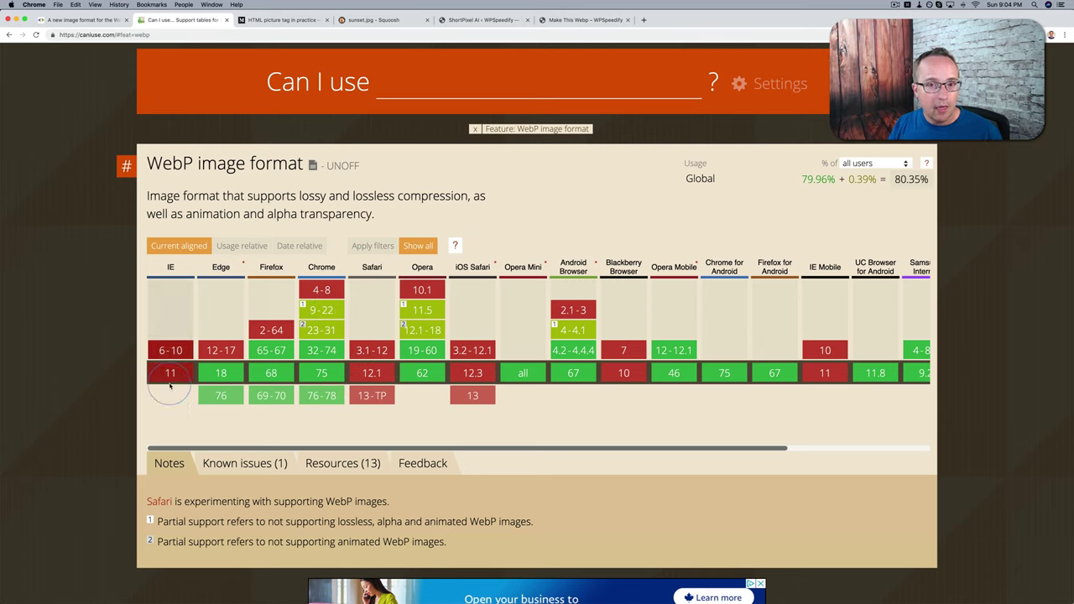
{"action": "left_click", "coordinate": [482, 20]}
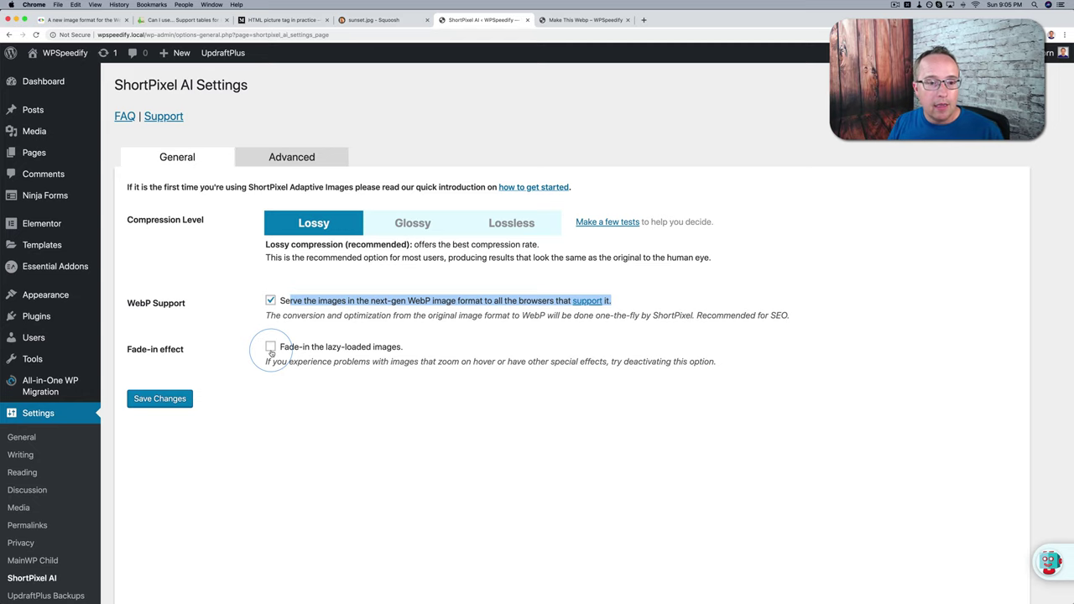
Review the advanced ShortPixel AI settings, examining the API URL and the replace method options
{"action": "left_click", "coordinate": [301, 158]}
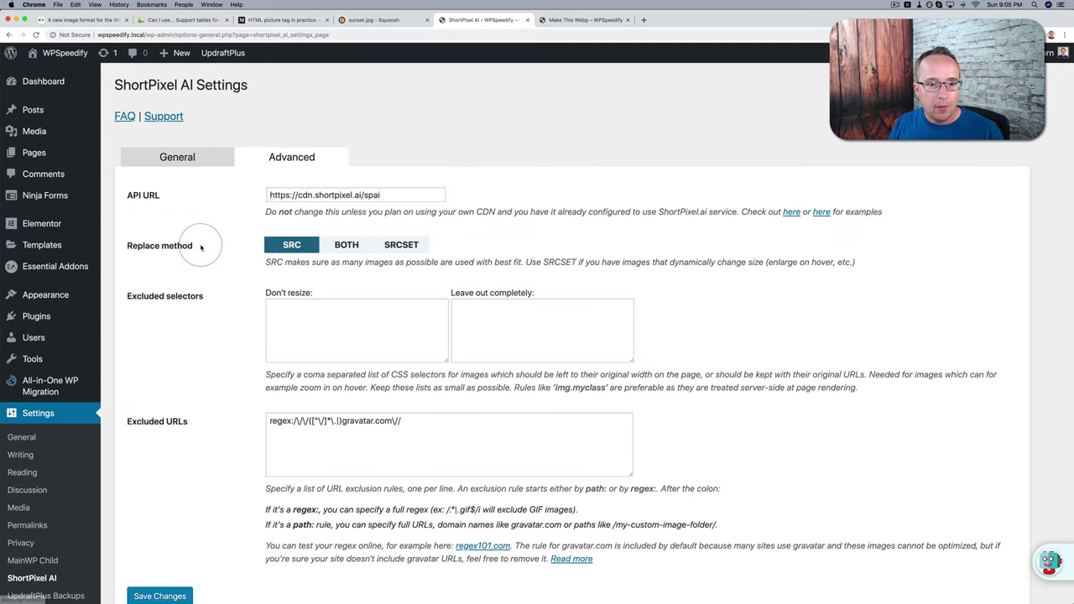
{"action": "scroll", "coordinate": [210, 244], "scroll_direction": "down", "scroll_amount": 1}
{"action": "triple_click", "coordinate": [402, 151]}
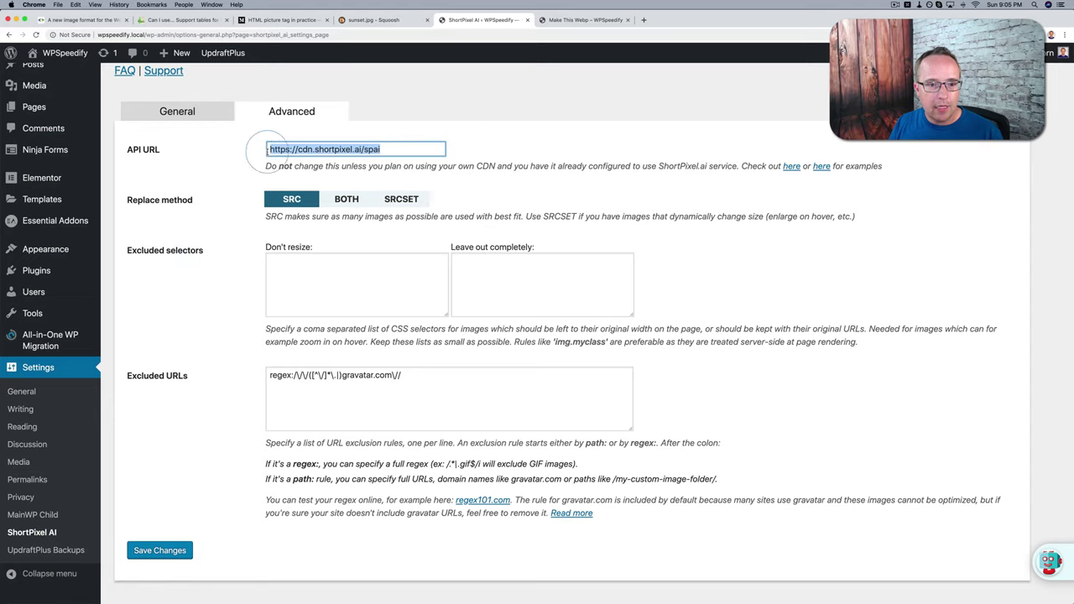
{"action": "left_click", "coordinate": [218, 173]}
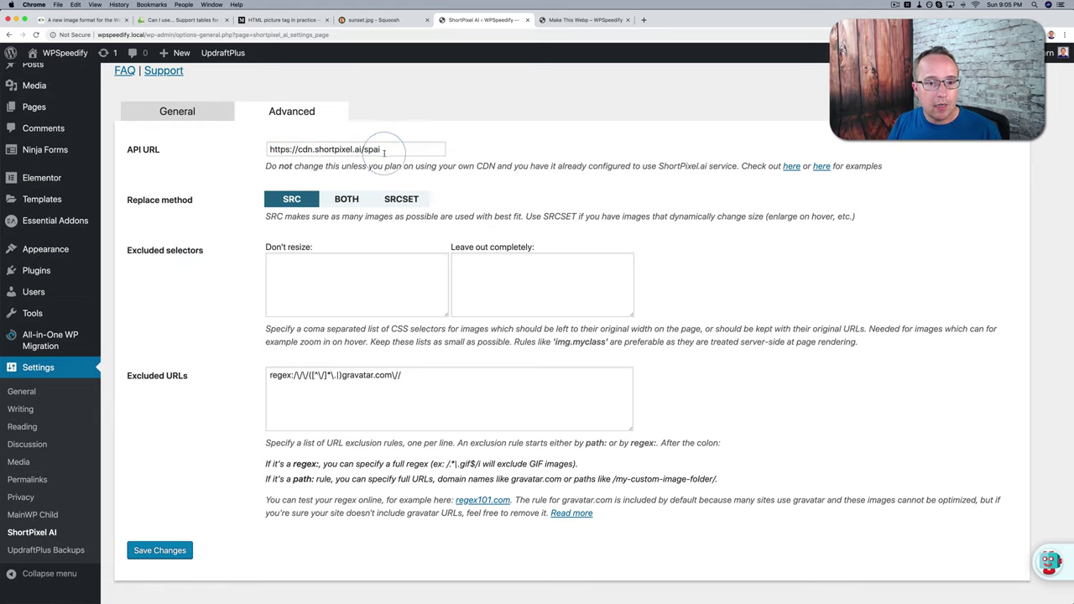
{"action": "left_click_drag", "start_coordinate": [384, 152], "coordinate": [269, 150]}
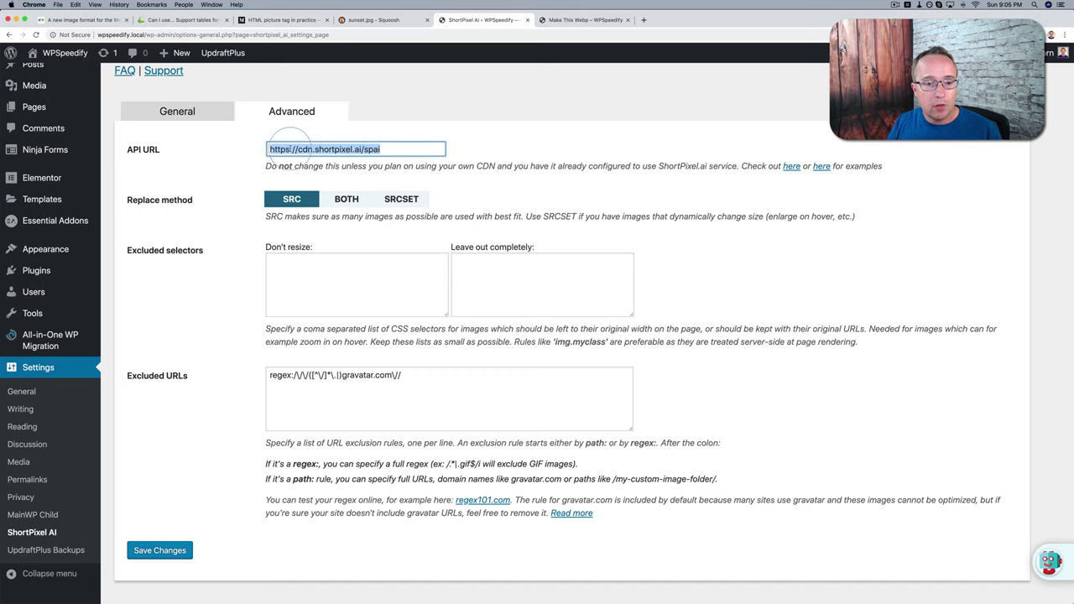
{"action": "scroll", "coordinate": [228, 309], "scroll_direction": "down", "scroll_amount": 1}
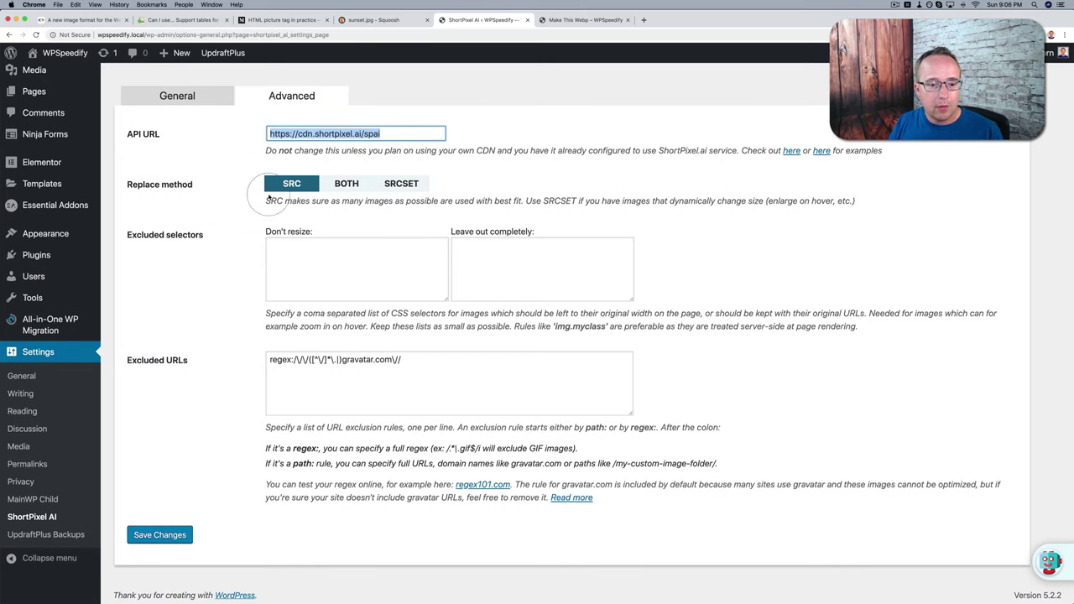
{"action": "left_click", "coordinate": [182, 184]}
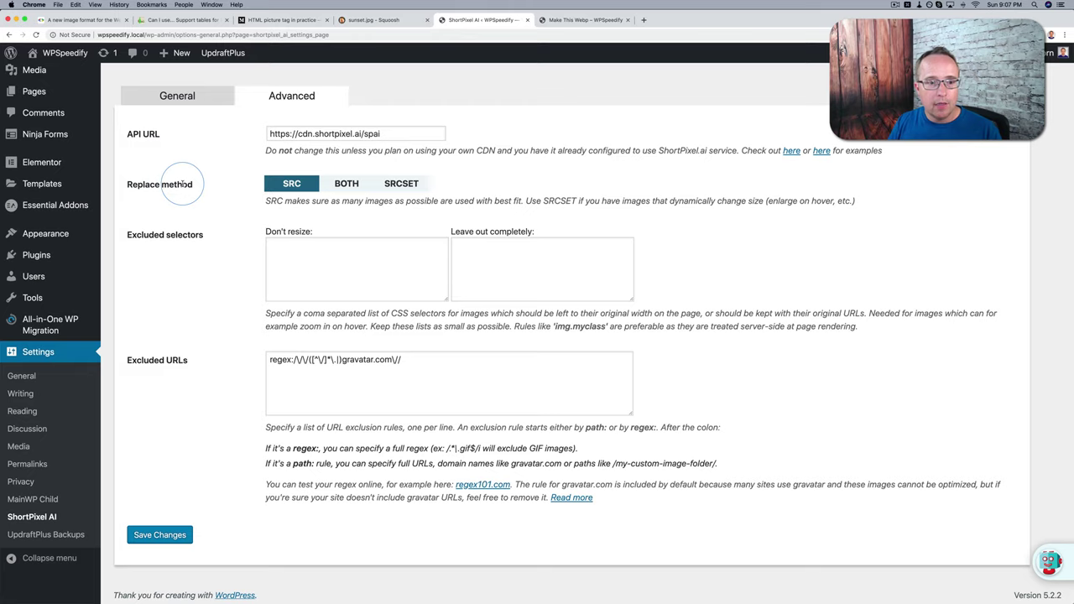
Open shortpixel.com/pricing-one-time in a new browser tab and compare ShortPixel's monthly plans with its one-time plans
{"action": "left_click", "coordinate": [644, 23]}
{"action": "type", "text": "https://shortpixel.com/pricing-one-time"}
{"action": "key", "text": "Return"}
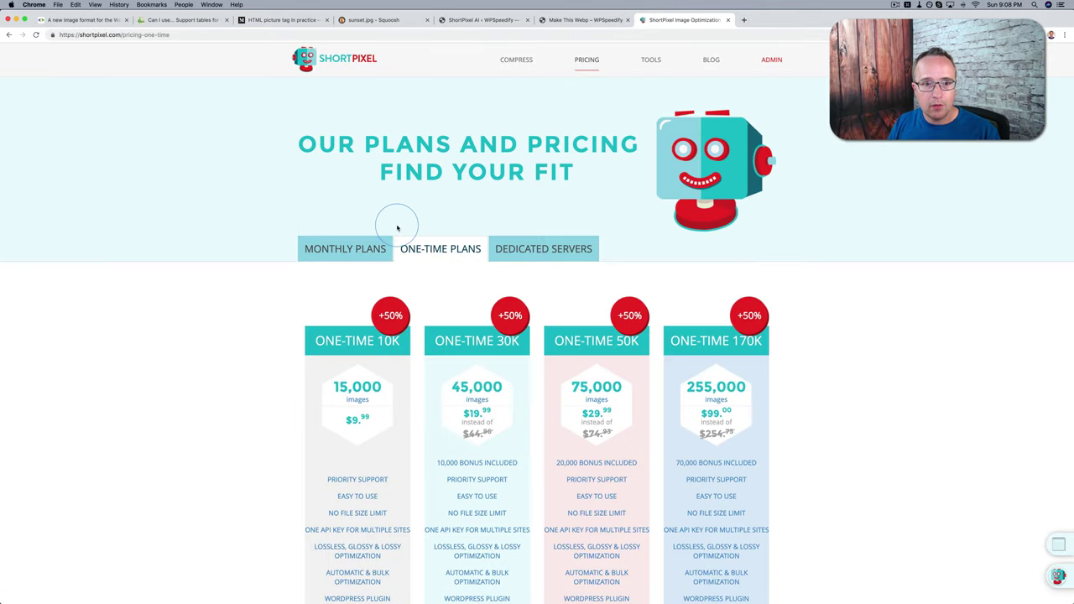
{"action": "left_click", "coordinate": [356, 249]}
{"action": "scroll", "coordinate": [295, 277], "scroll_direction": "down", "scroll_amount": 2}
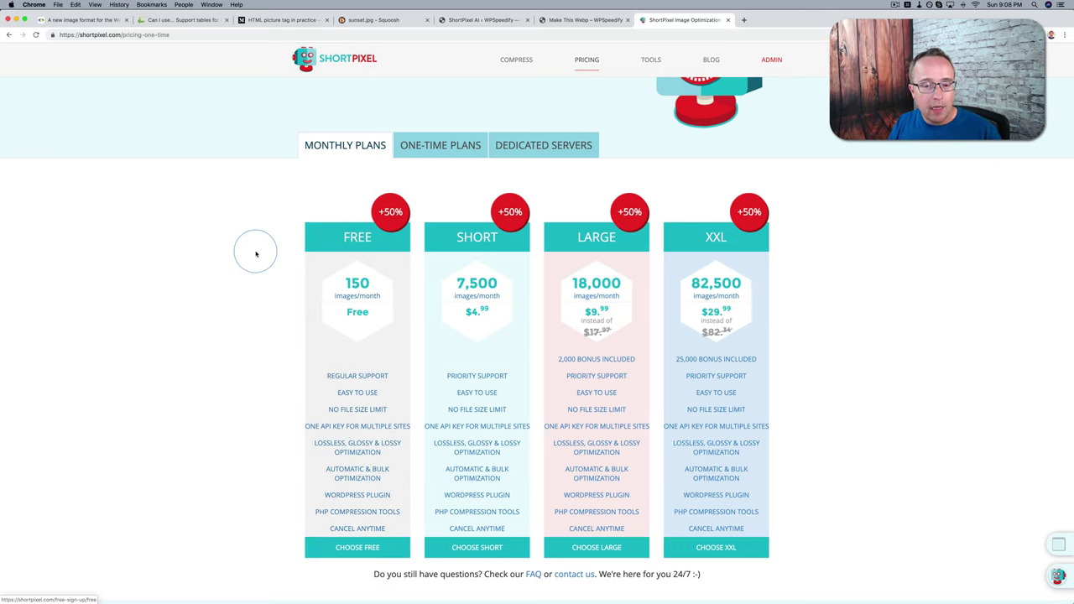
{"action": "scroll", "coordinate": [256, 253], "scroll_direction": "down", "scroll_amount": 1}
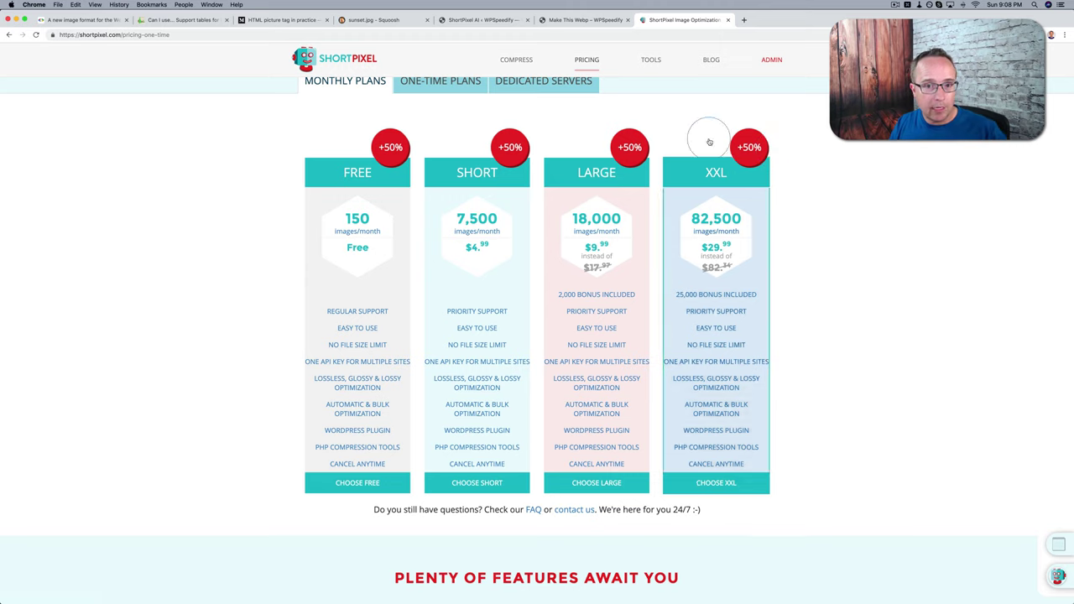
{"action": "left_click", "coordinate": [434, 79]}
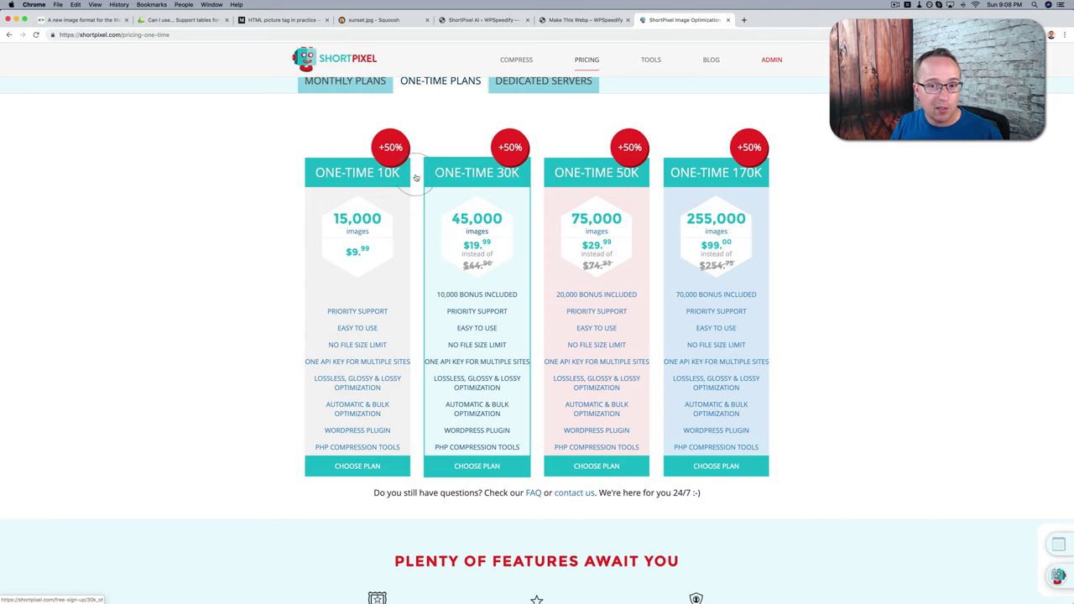
{"action": "left_click", "coordinate": [348, 87]}
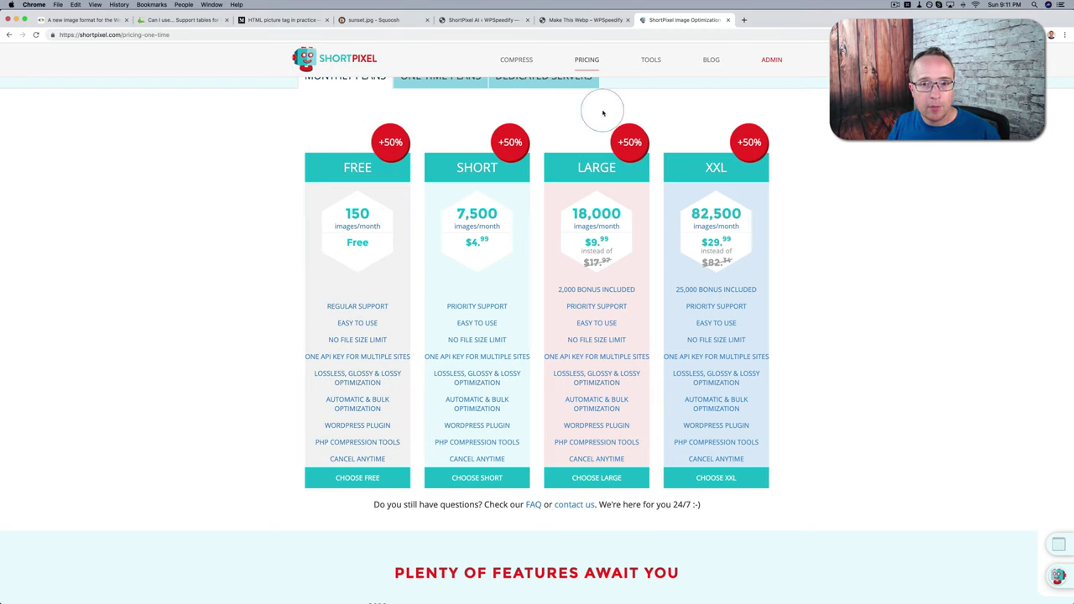
Return to the published Make This Webp page, inspect the original JPG address within the sunset image's source URL, and close the inspector
{"action": "left_click", "coordinate": [571, 23]}
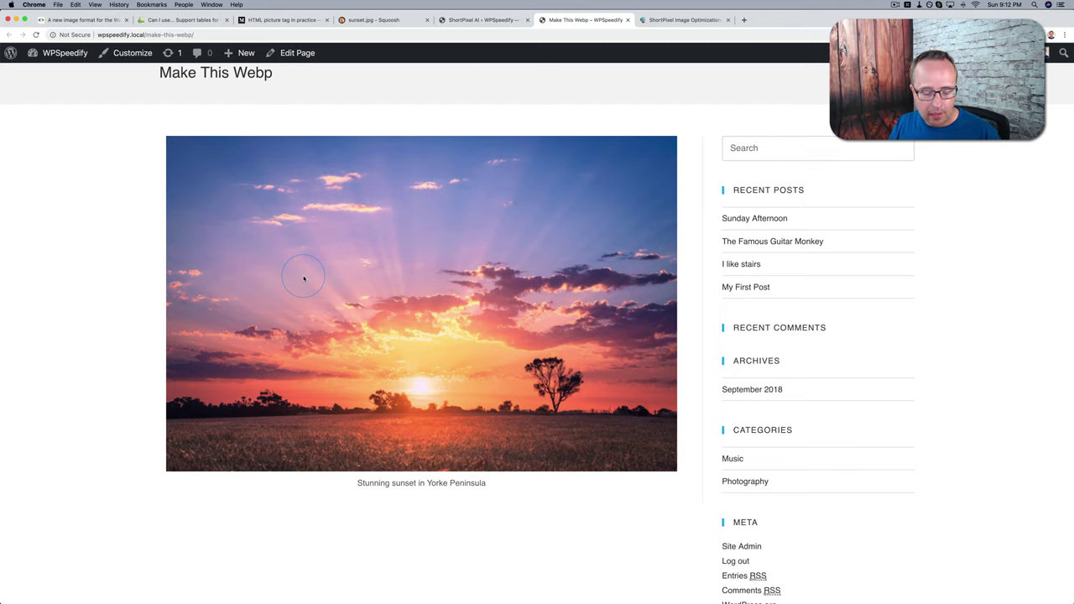
{"action": "right_click", "coordinate": [340, 222]}
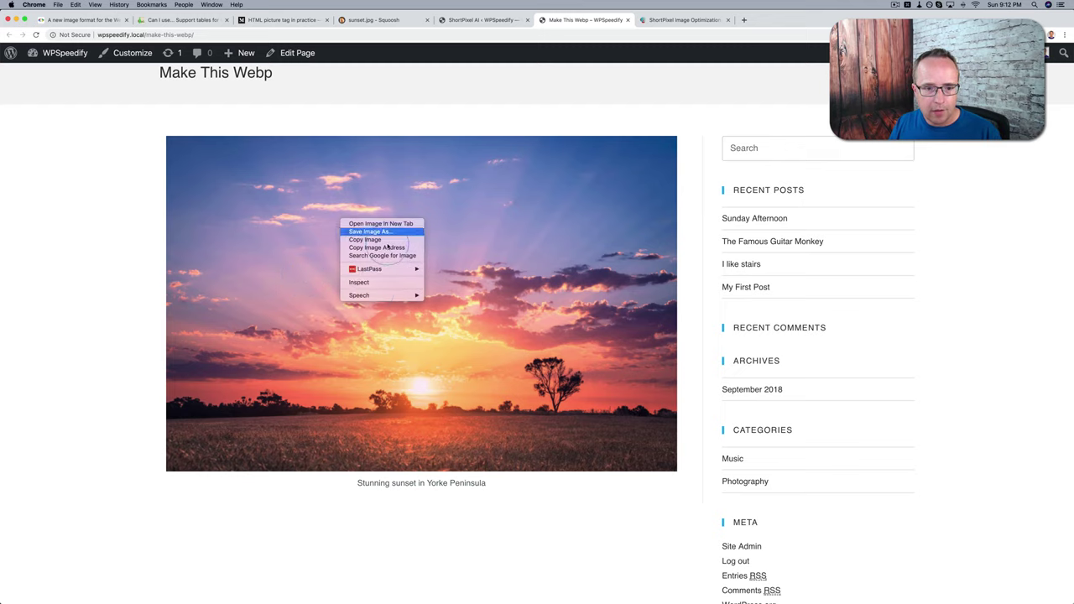
{"action": "left_click", "coordinate": [356, 288]}
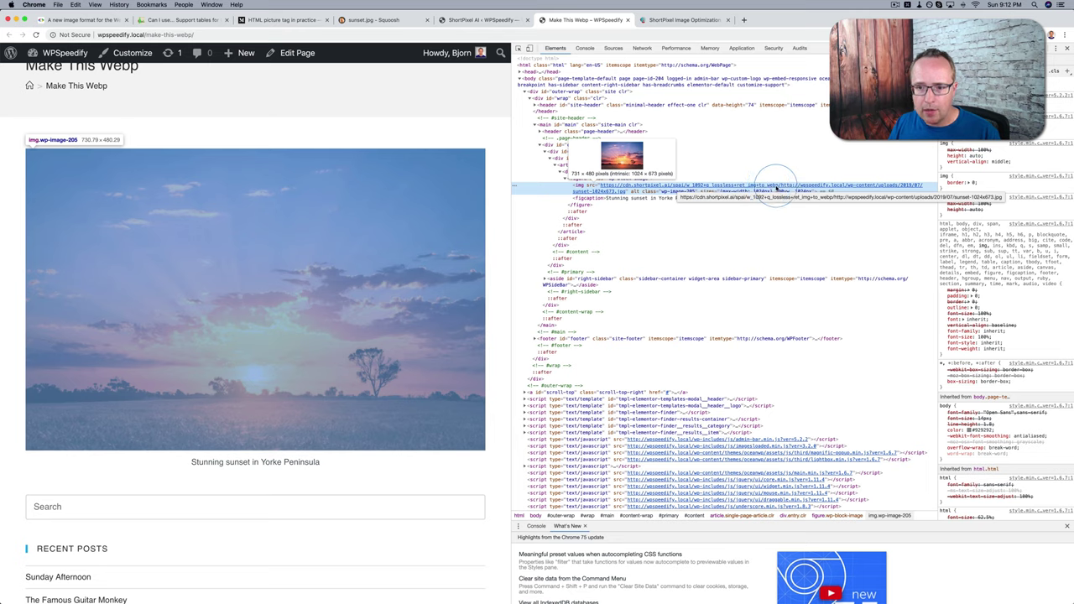
{"action": "double_click", "coordinate": [773, 185]}
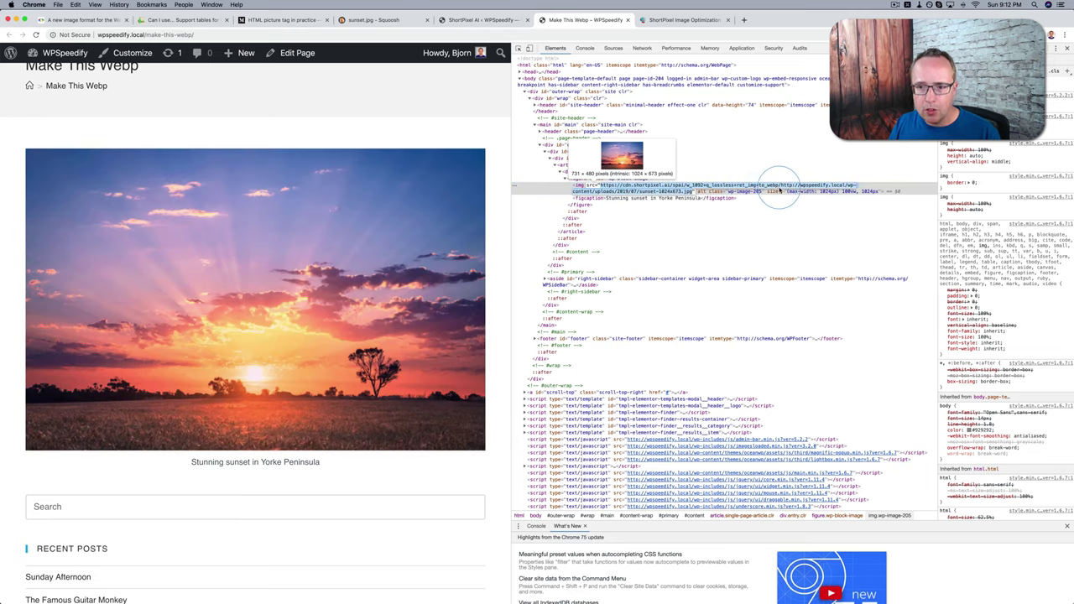
{"action": "left_click_drag", "start_coordinate": [781, 185], "coordinate": [695, 193]}
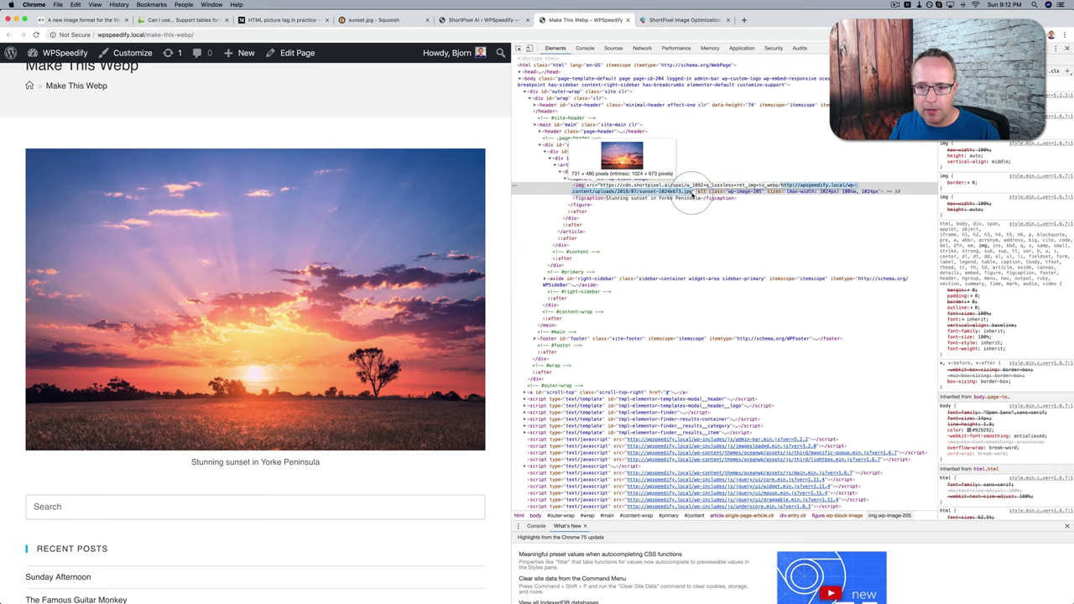
{"action": "key", "text": "Escape"}
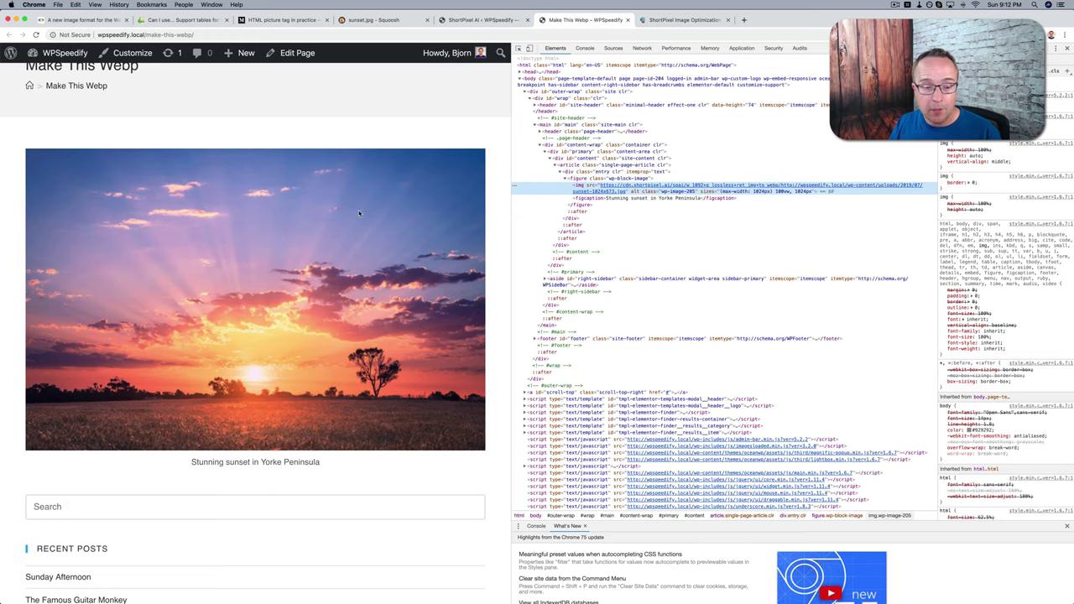
{"action": "left_click", "coordinate": [1067, 47]}
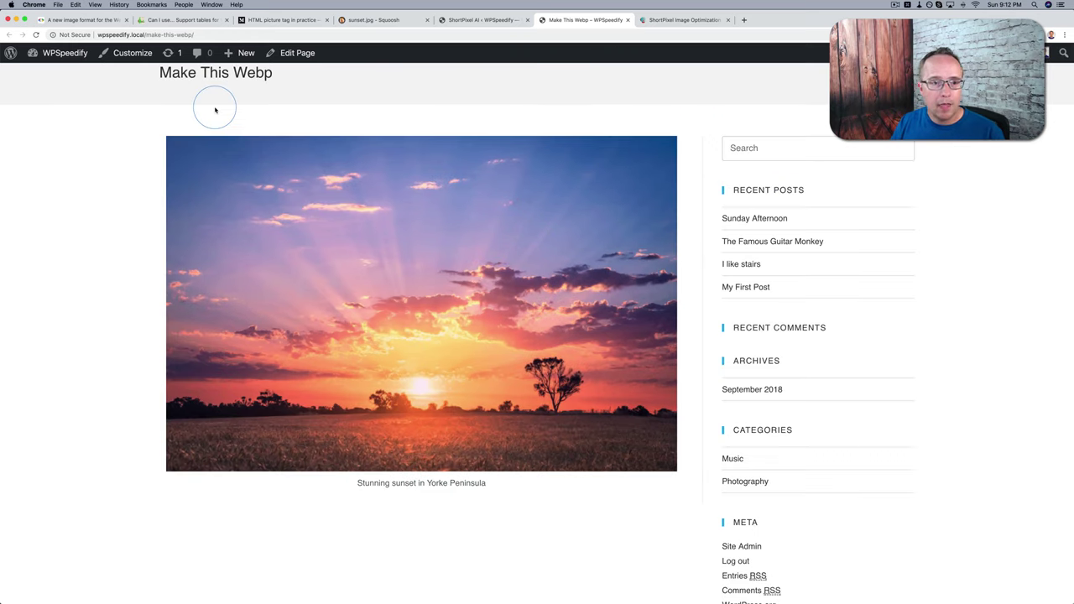